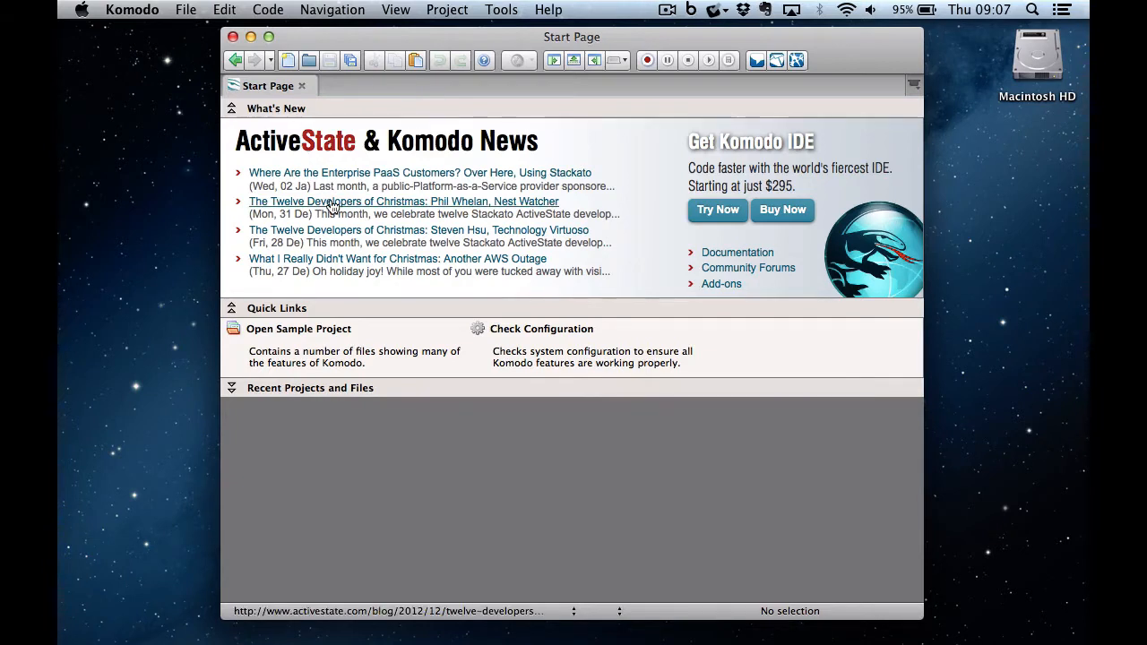
- Open the Komodo application menu in the menu bar
left_click(126, 13)
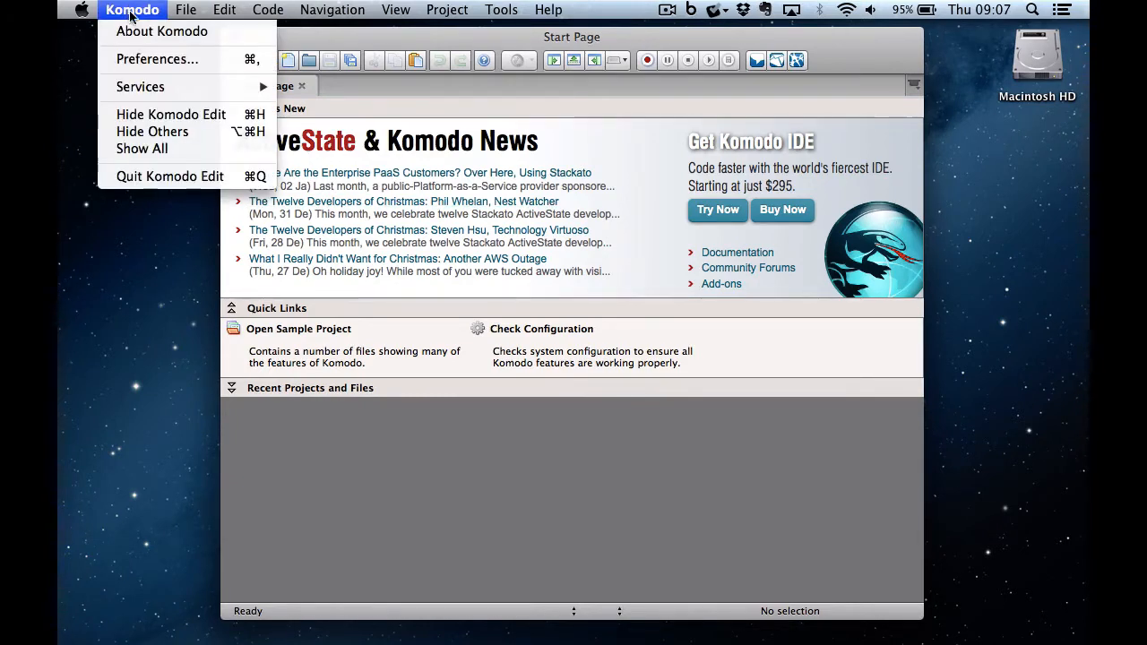
- Turn off 'Show Komodo Start Page on startup' in the Appearance preferences and save
left_click(152, 58)
left_click(332, 135)
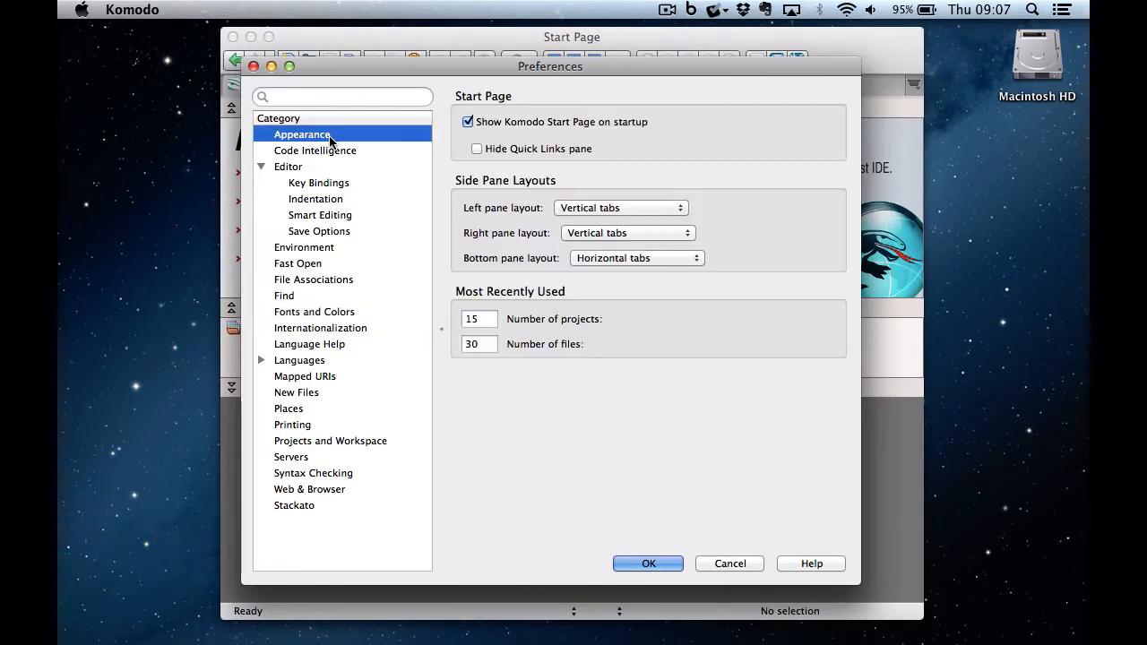
left_click(467, 123)
left_click(646, 564)
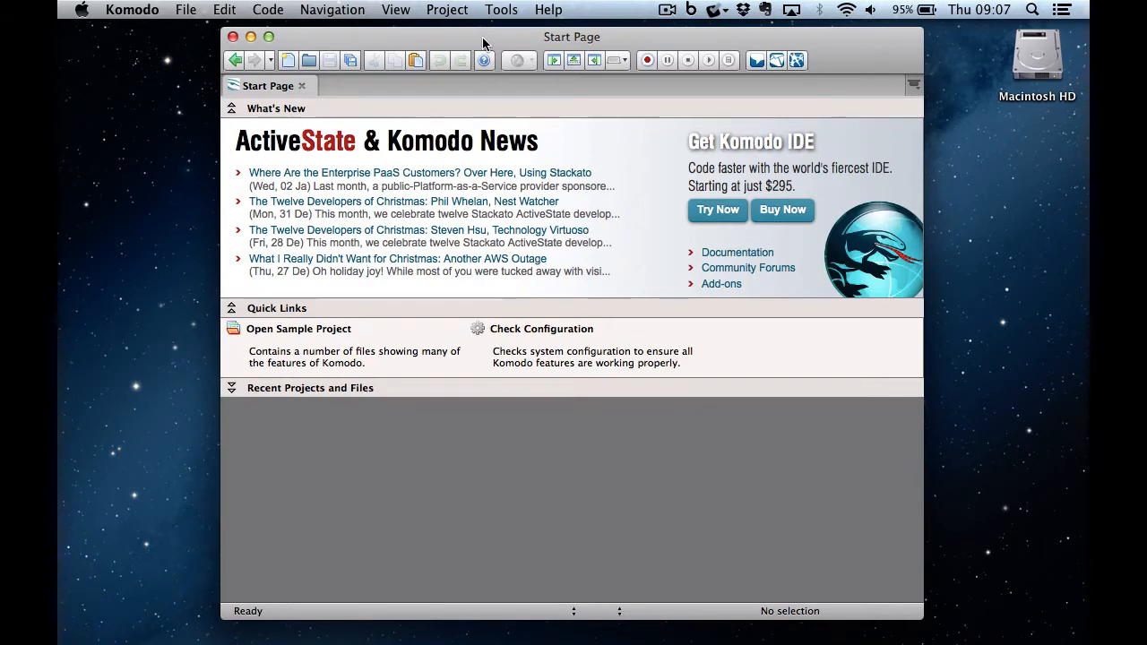
- Hide the Komodo Resources, Macro and Tools toolbars from View > Toolbars
mouse_move(482, 37)
left_mouse_down()
mouse_move(452, 30)
mouse_move(465, 34)
left_mouse_up()
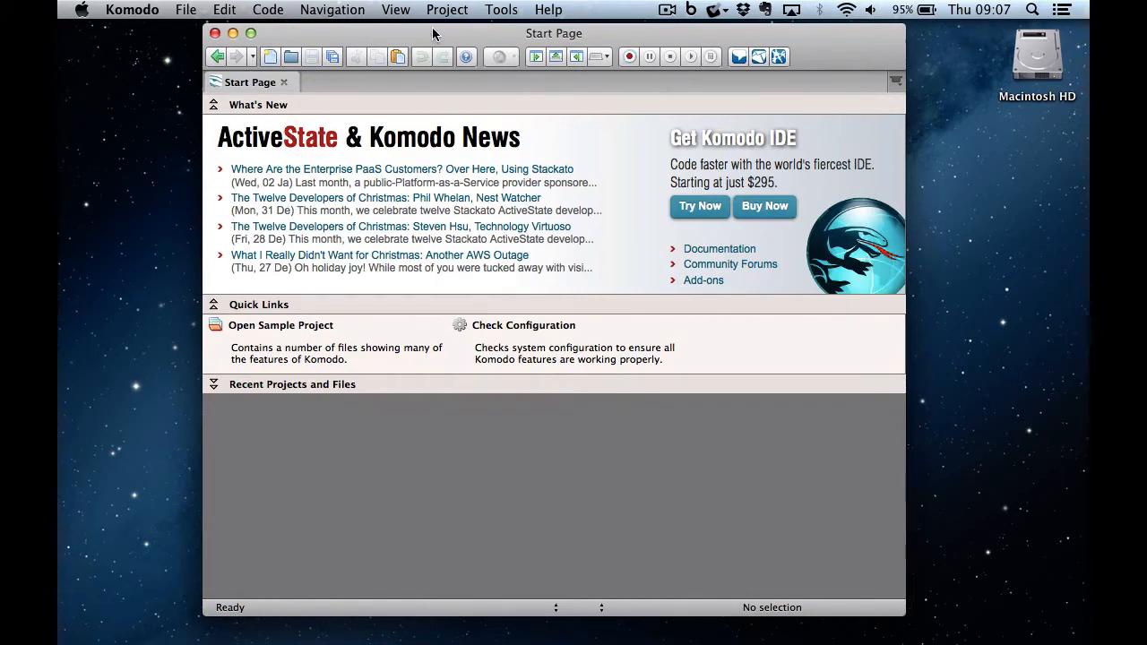
left_click_drag(433, 33, 435, 31)
left_click(411, 11)
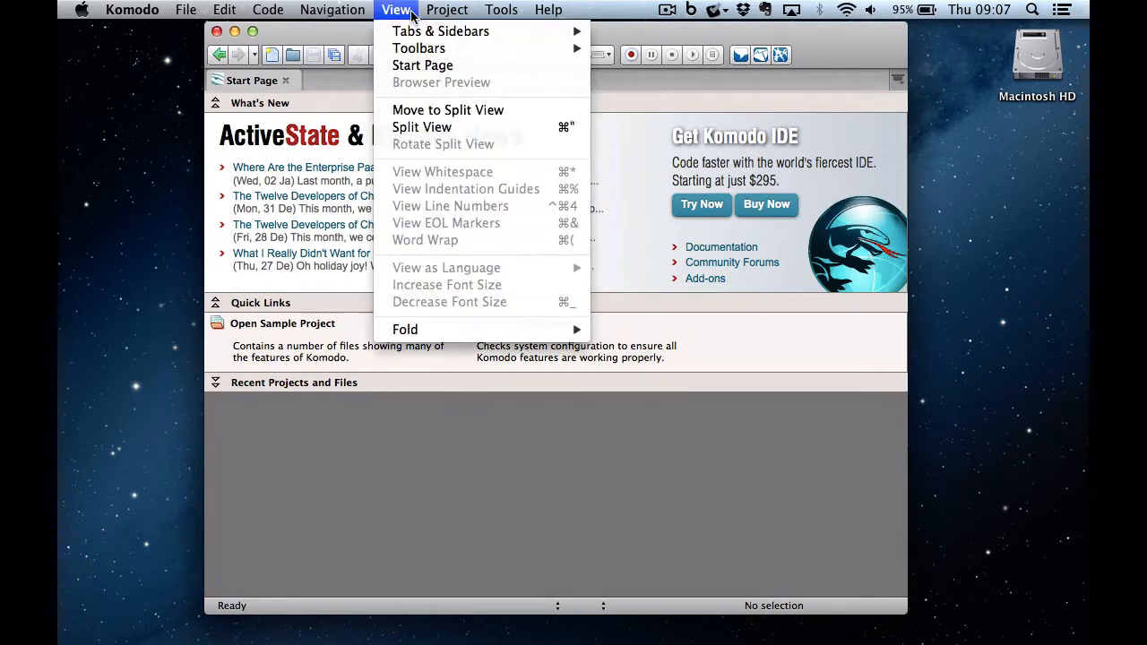
mouse_move(422, 36)
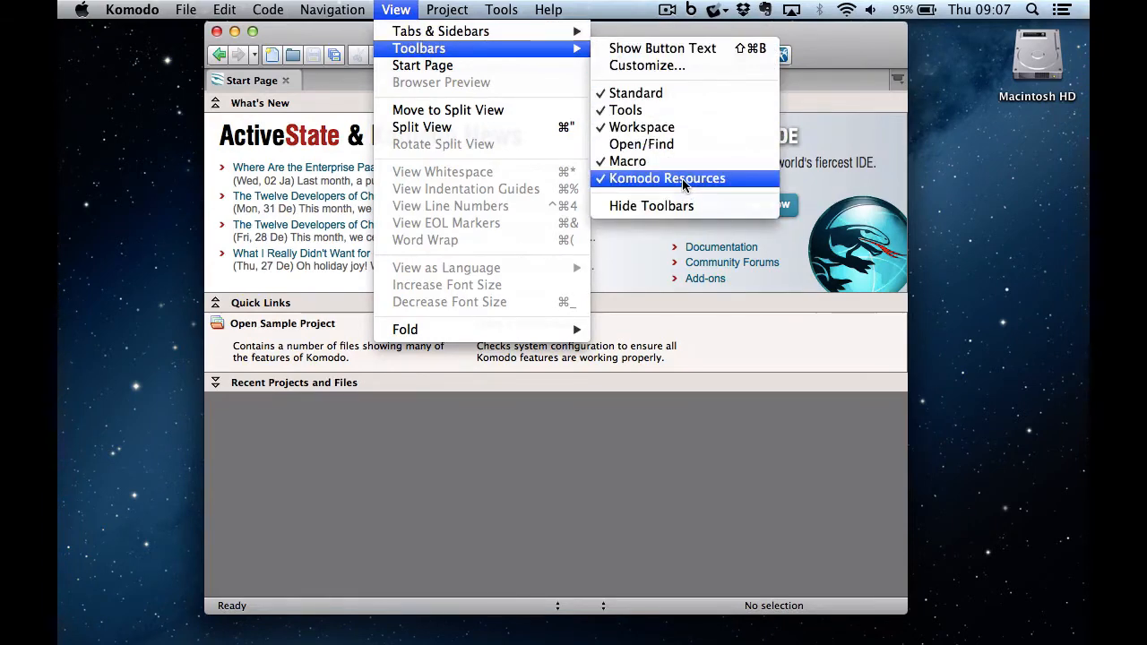
left_click(686, 182)
left_click(405, 11)
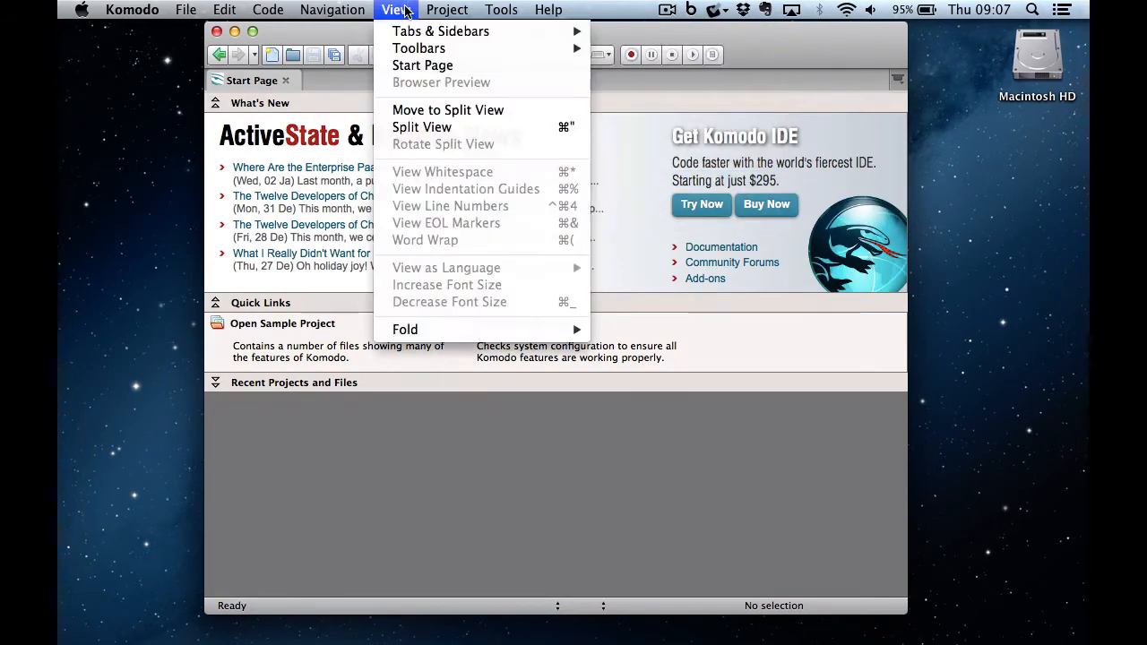
mouse_move(416, 48)
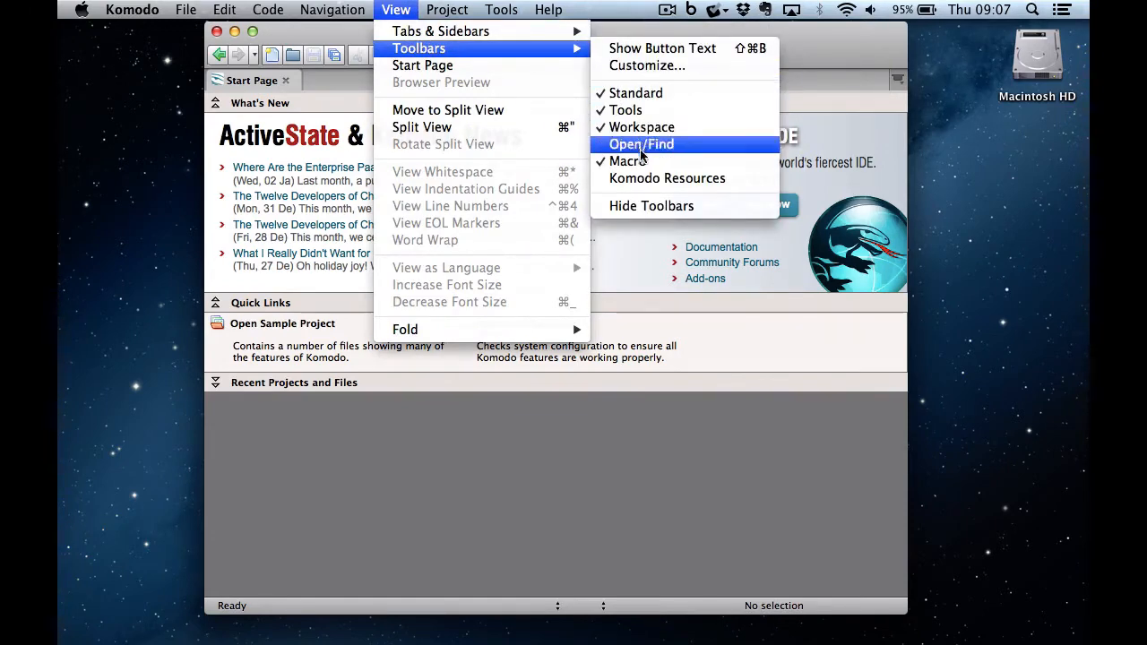
left_click(627, 161)
left_click(404, 9)
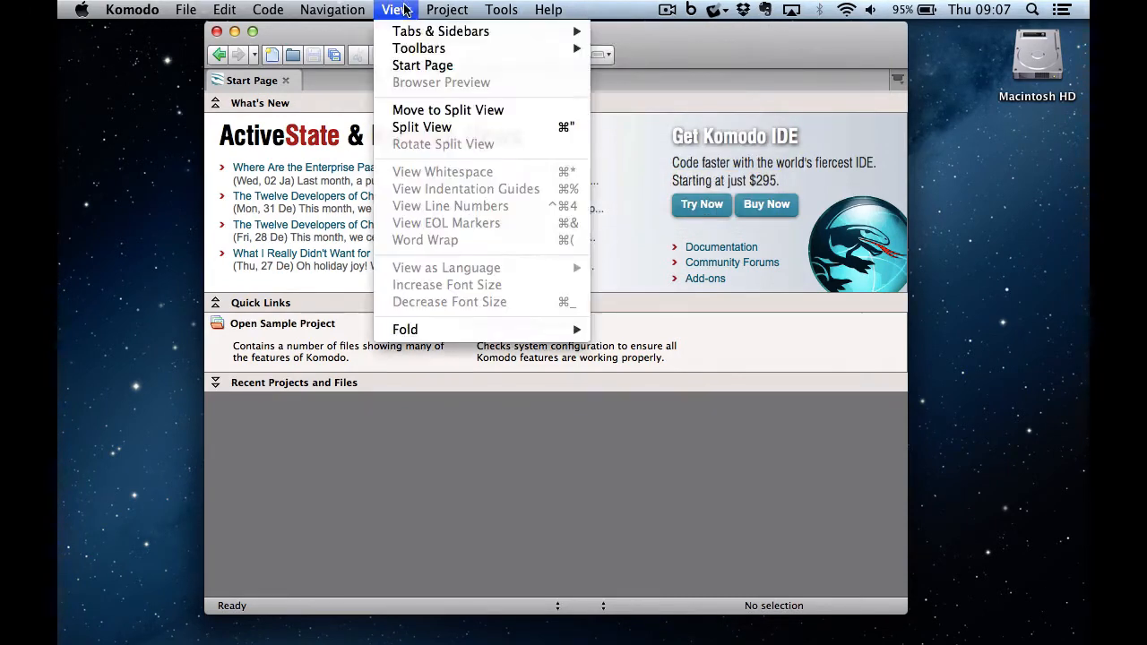
mouse_move(426, 50)
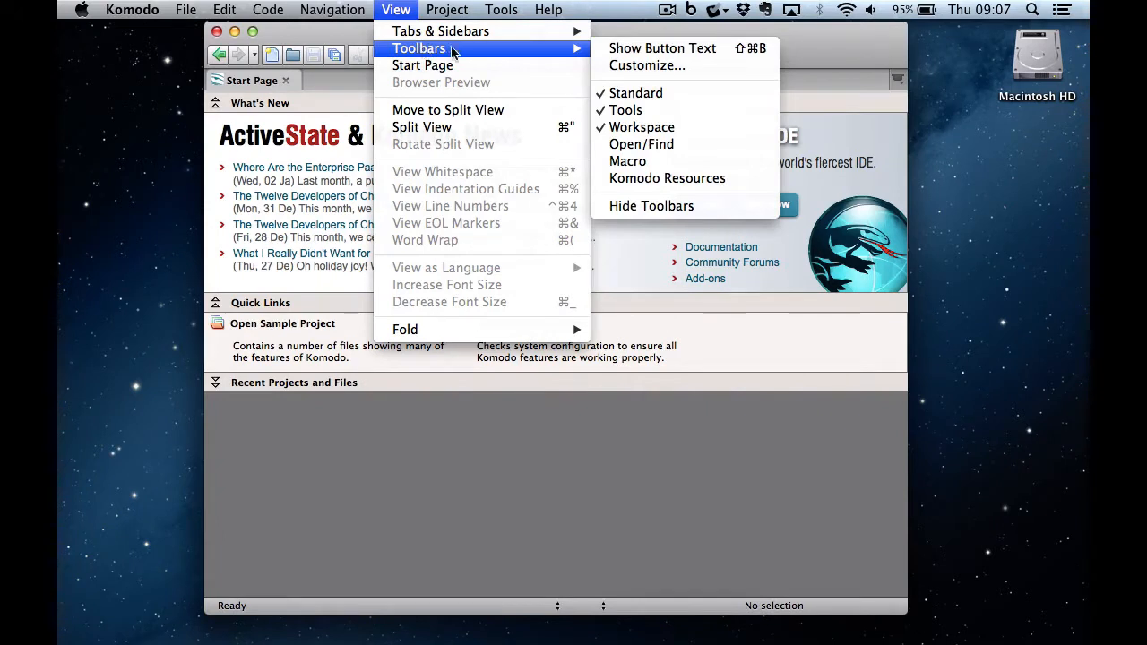
left_click(630, 111)
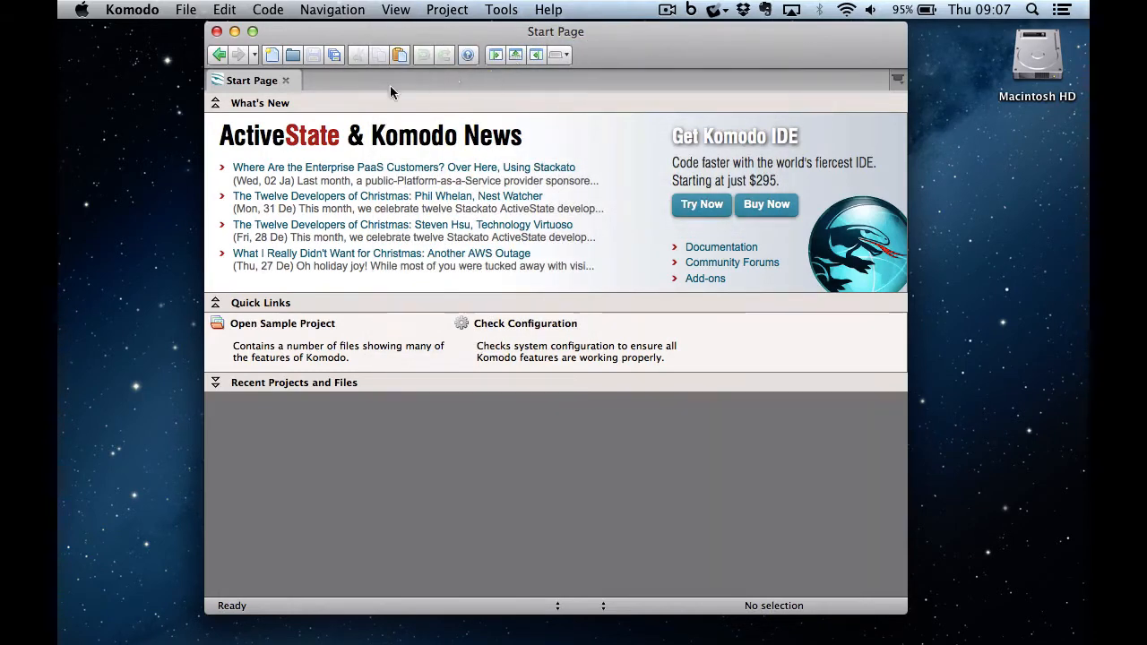
- Close the Start Page and open Preferences at the Fonts and Colors category
left_click(286, 81)
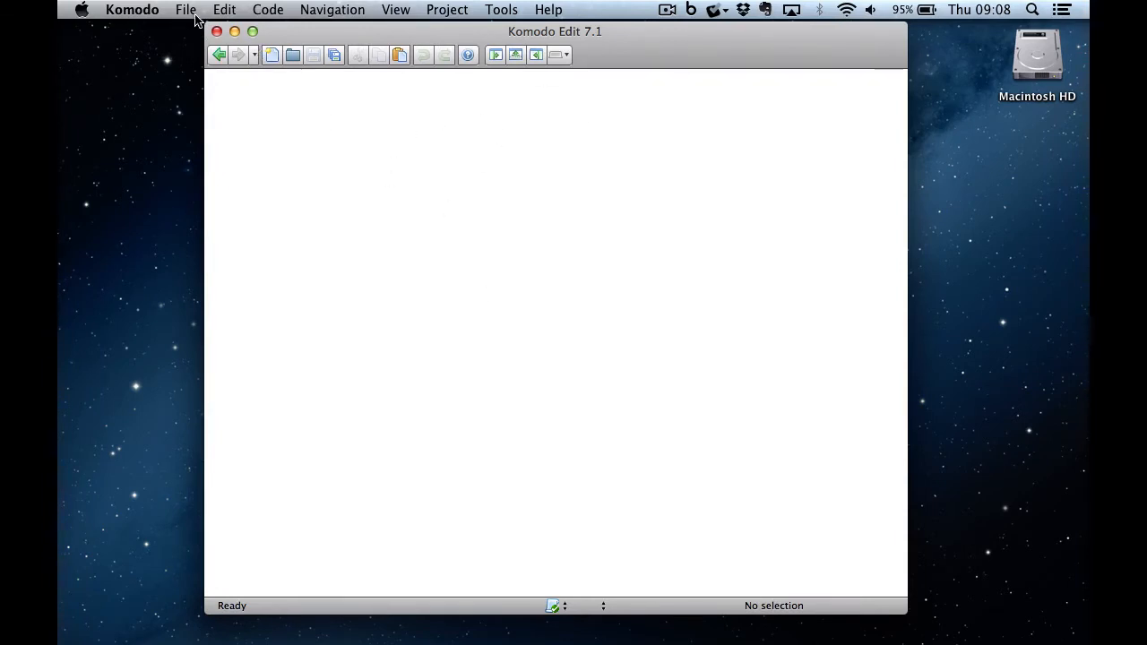
left_click(142, 10)
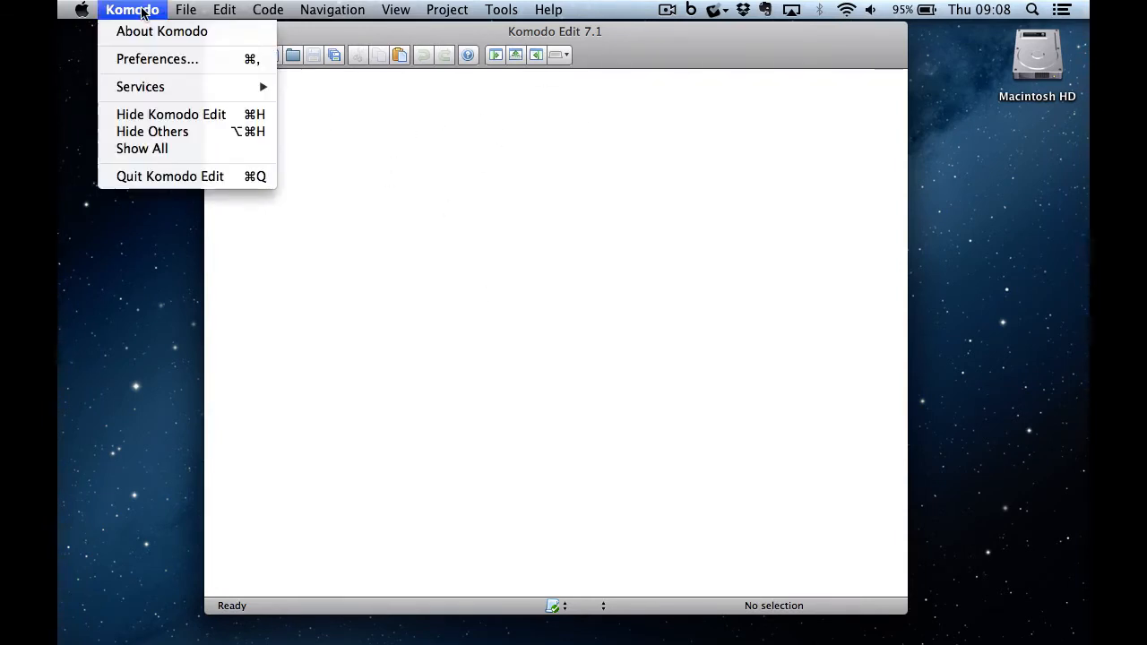
left_click(144, 57)
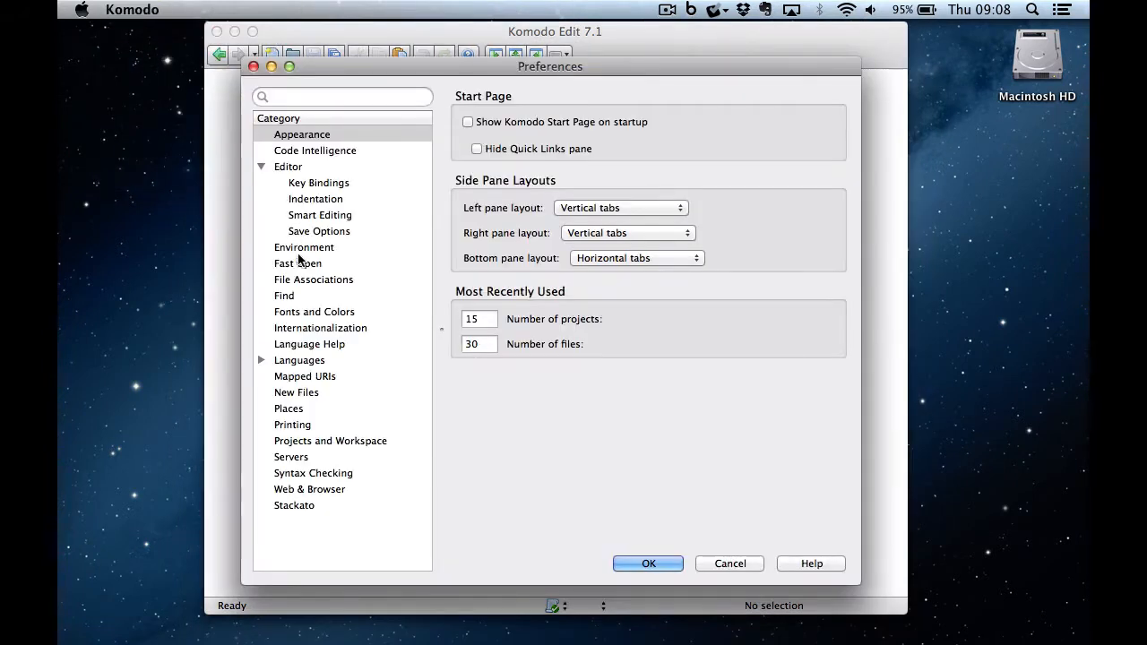
left_click(328, 313)
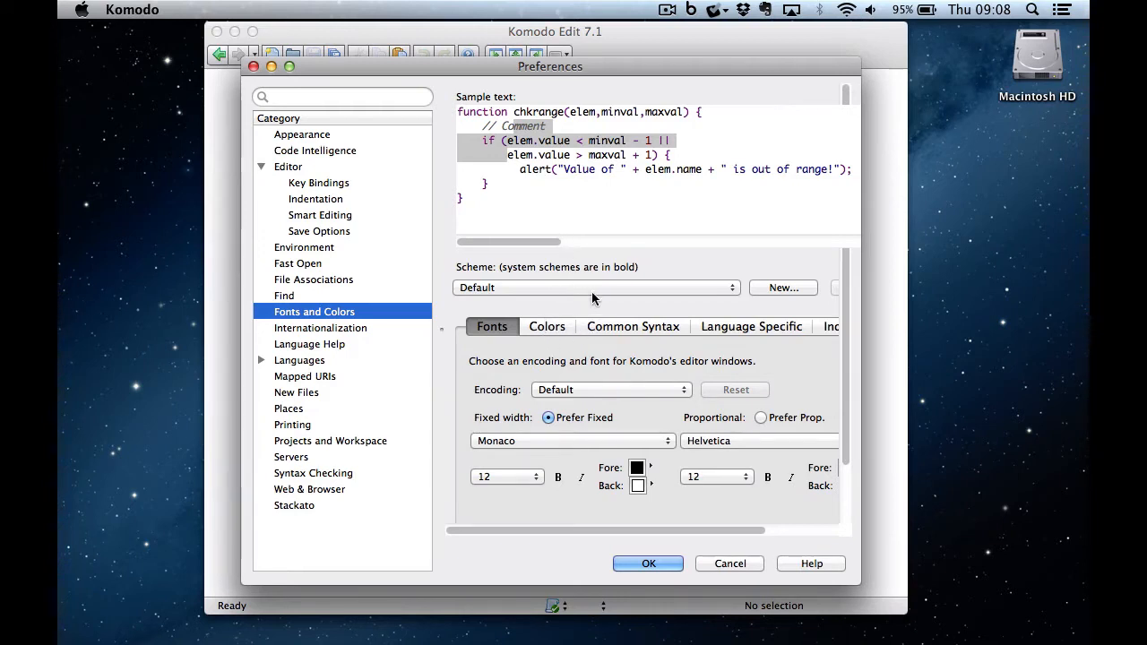
- Create a new font scheme named 'Large Font' after 'Monaco 14' is rejected as a duplicate
left_click(767, 289)
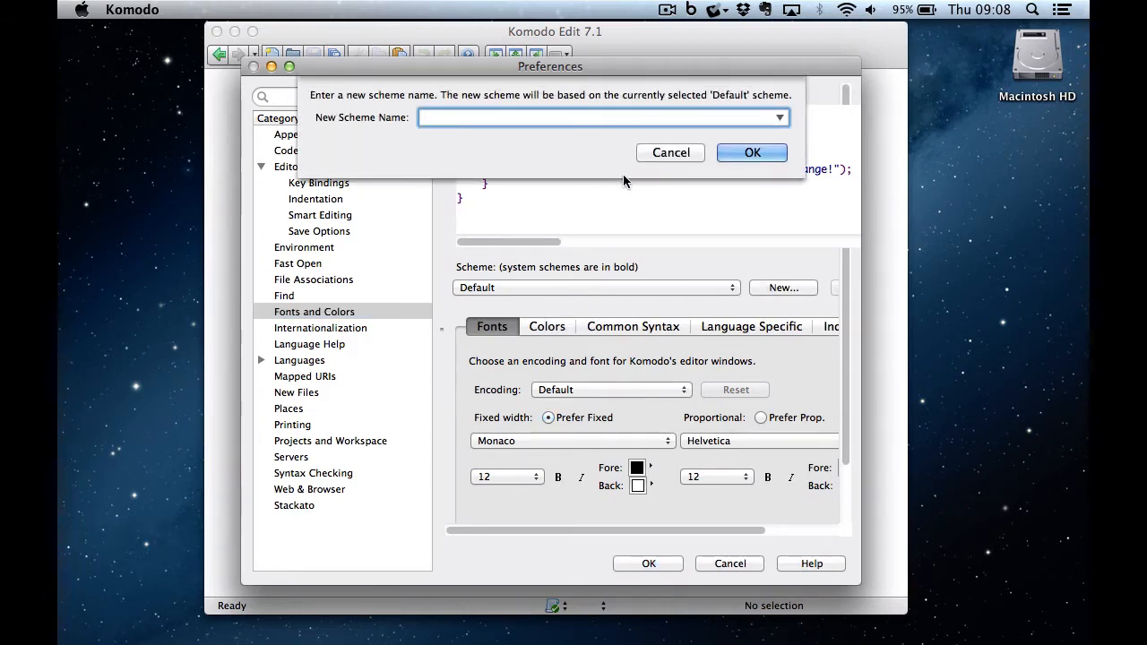
type("Monaco 14")
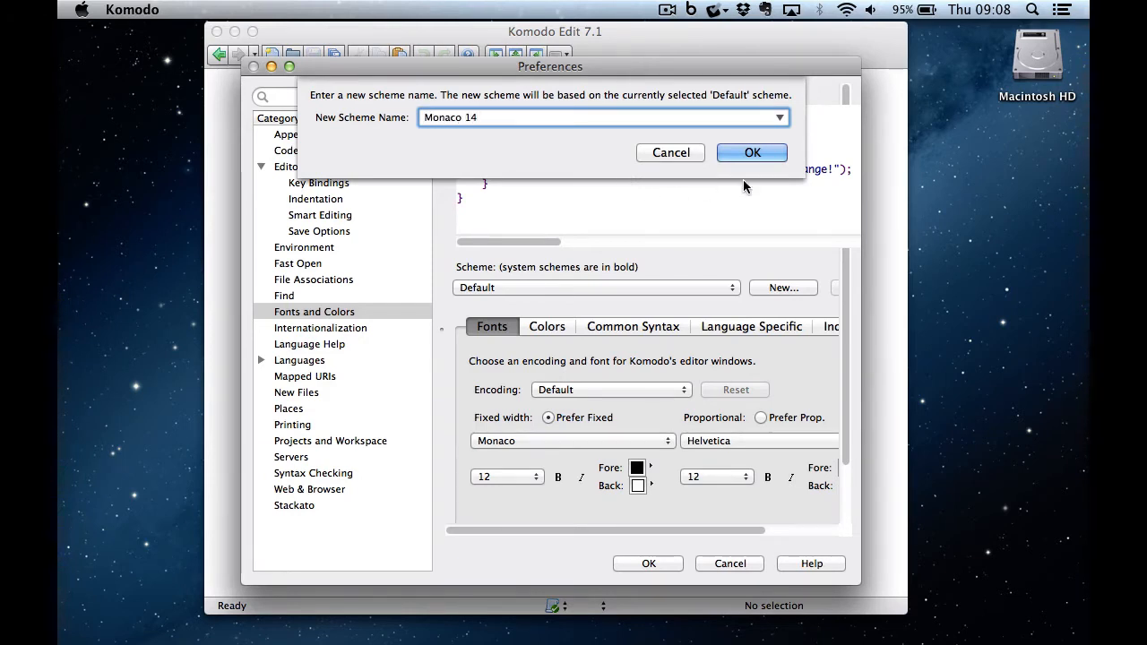
left_click(751, 158)
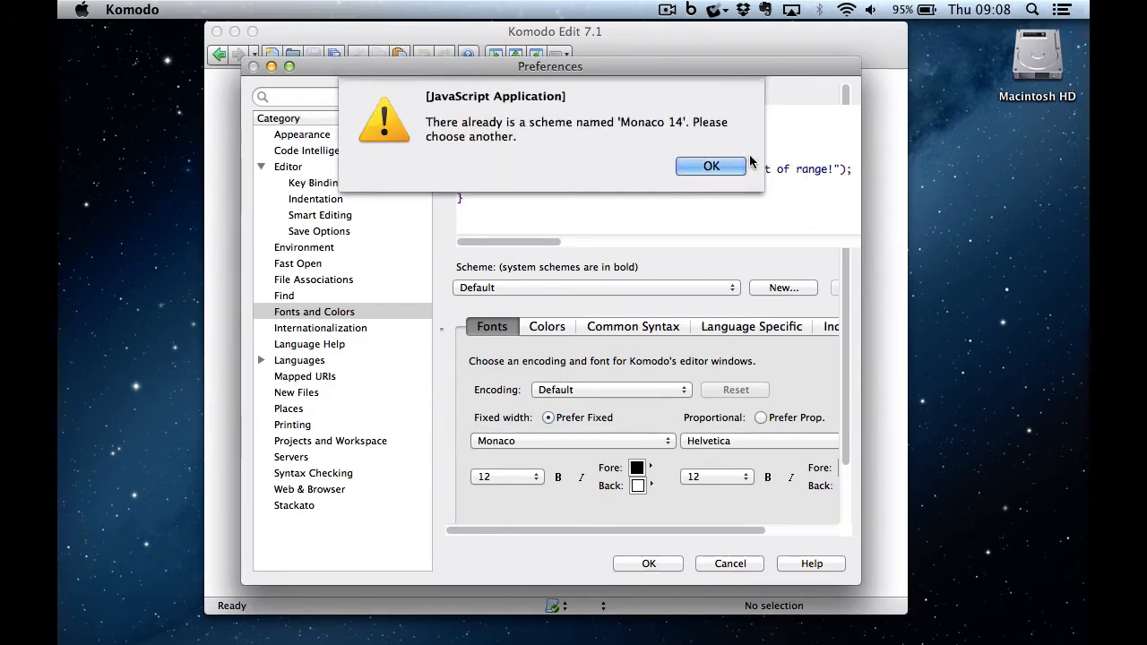
left_click(708, 167)
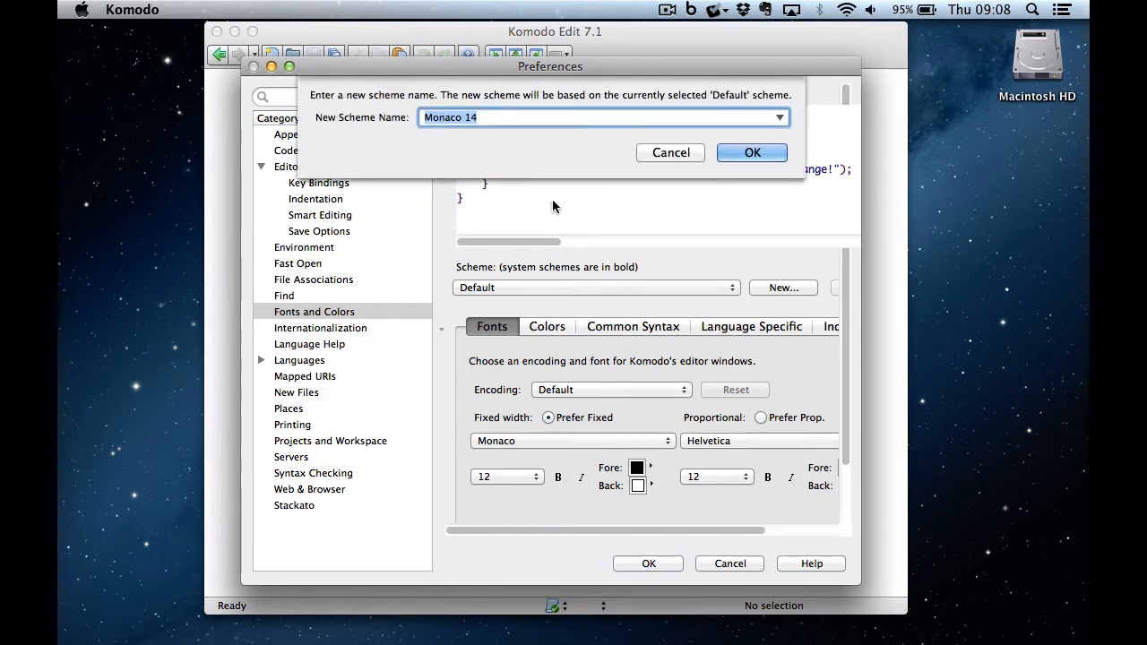
left_click(661, 158)
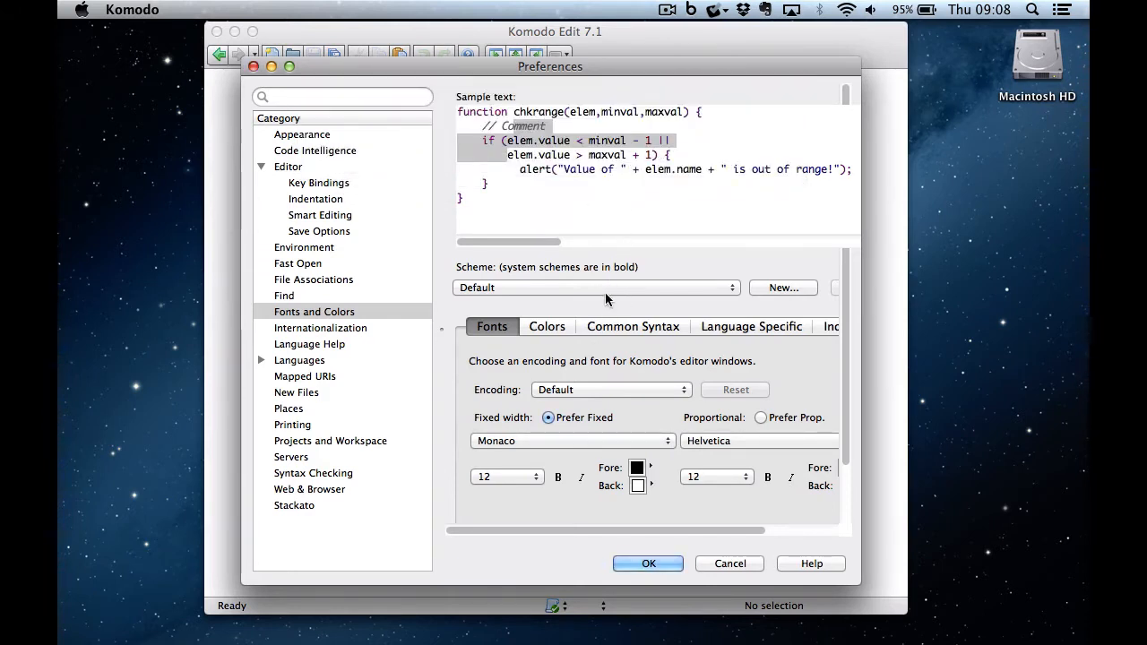
left_click(780, 288)
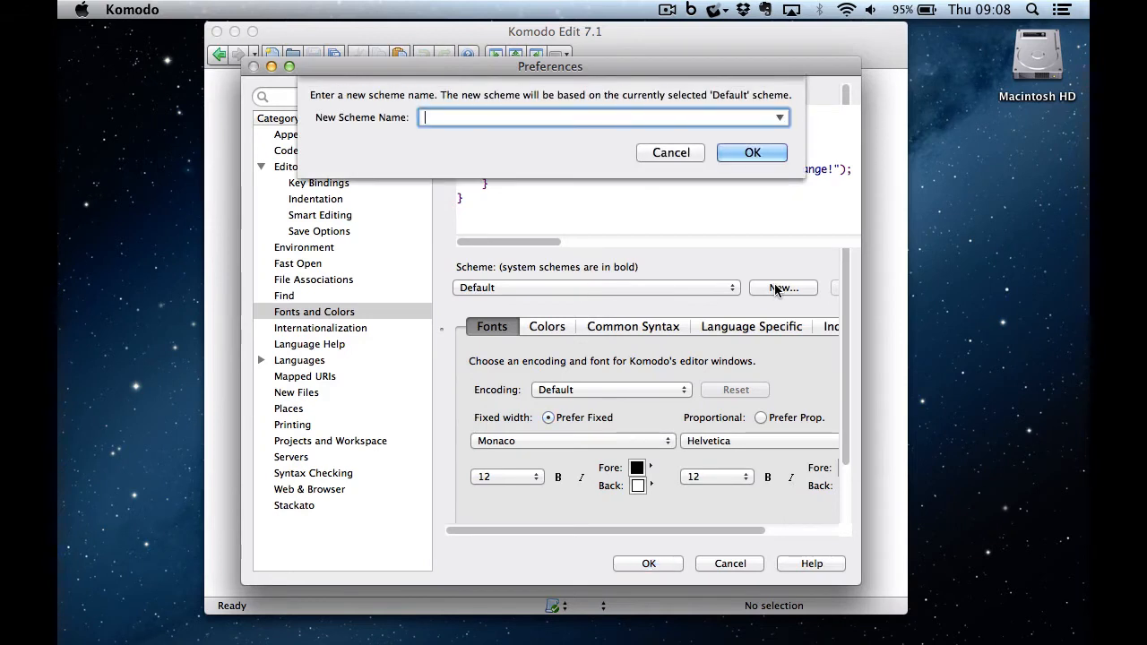
type("Large Font")
left_click(753, 156)
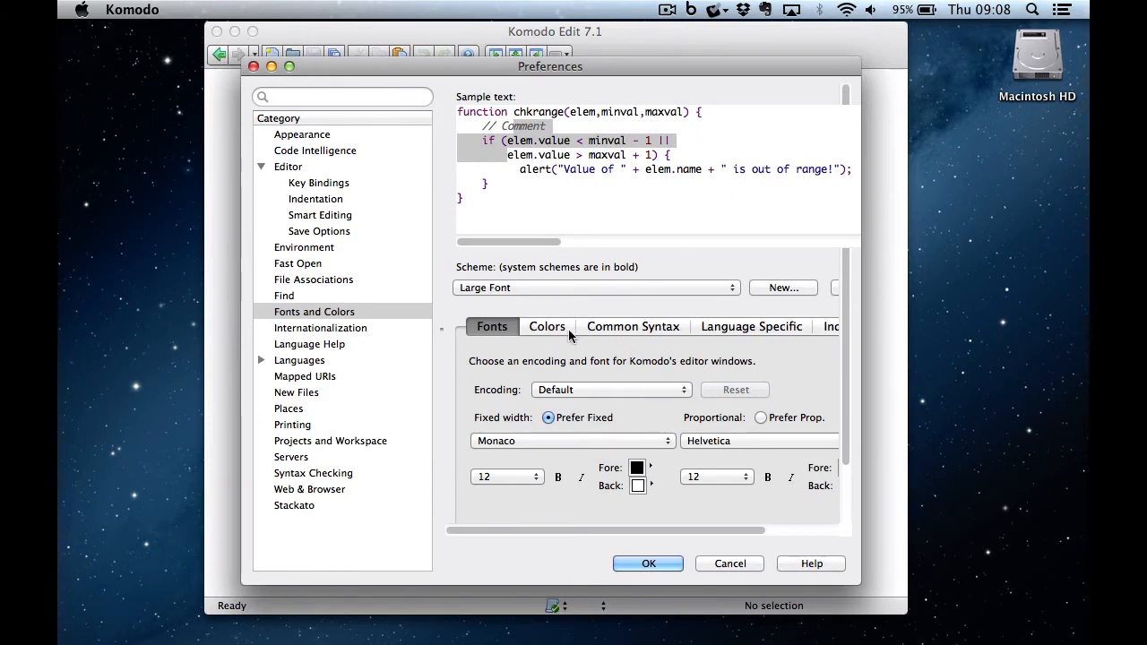
- Set the Large Font scheme's fixed-width Monaco size to 14 and apply with OK
left_click(513, 477)
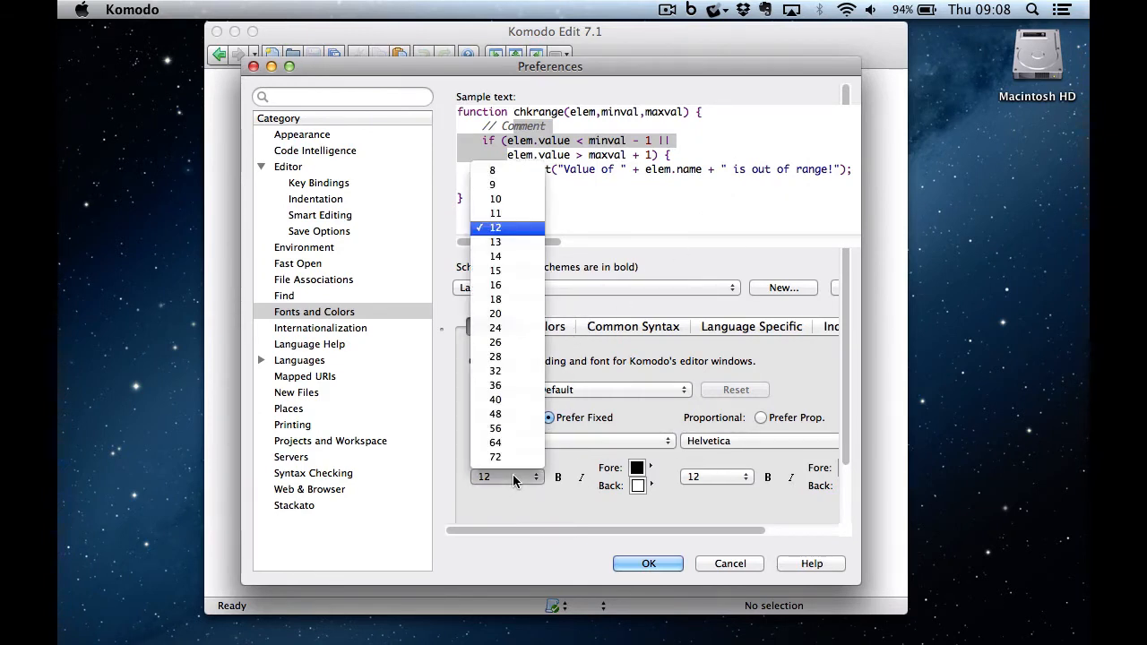
left_click(517, 257)
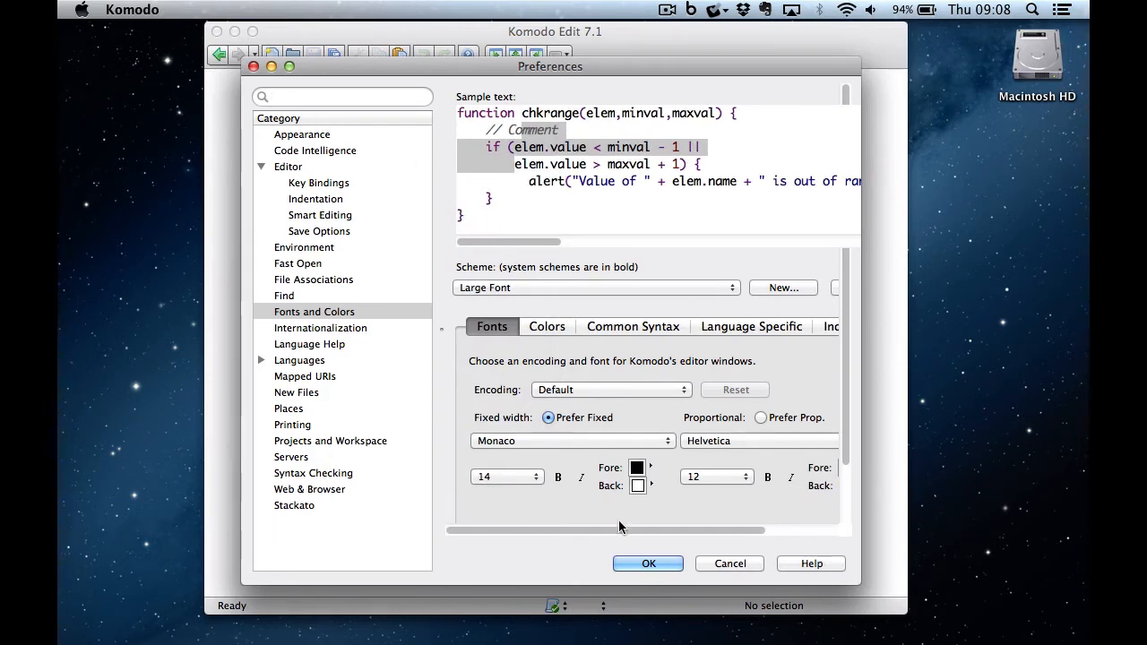
left_click(633, 565)
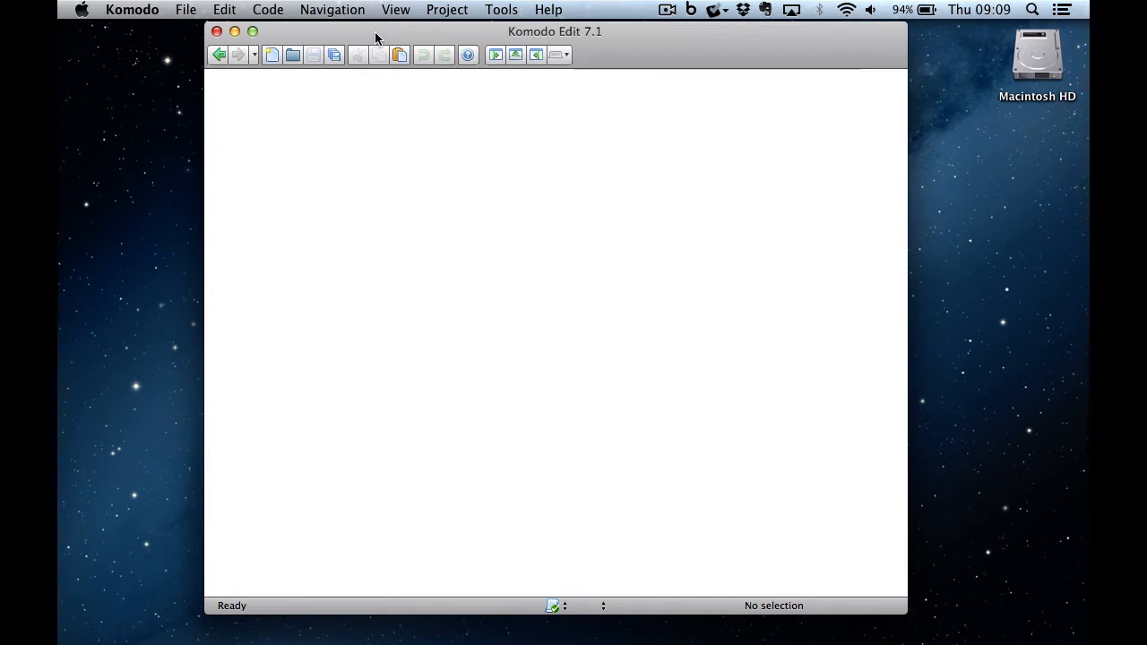
- Open Preferences on the Servers page showing the empty Remote Accounts form
left_click(149, 11)
left_click(149, 61)
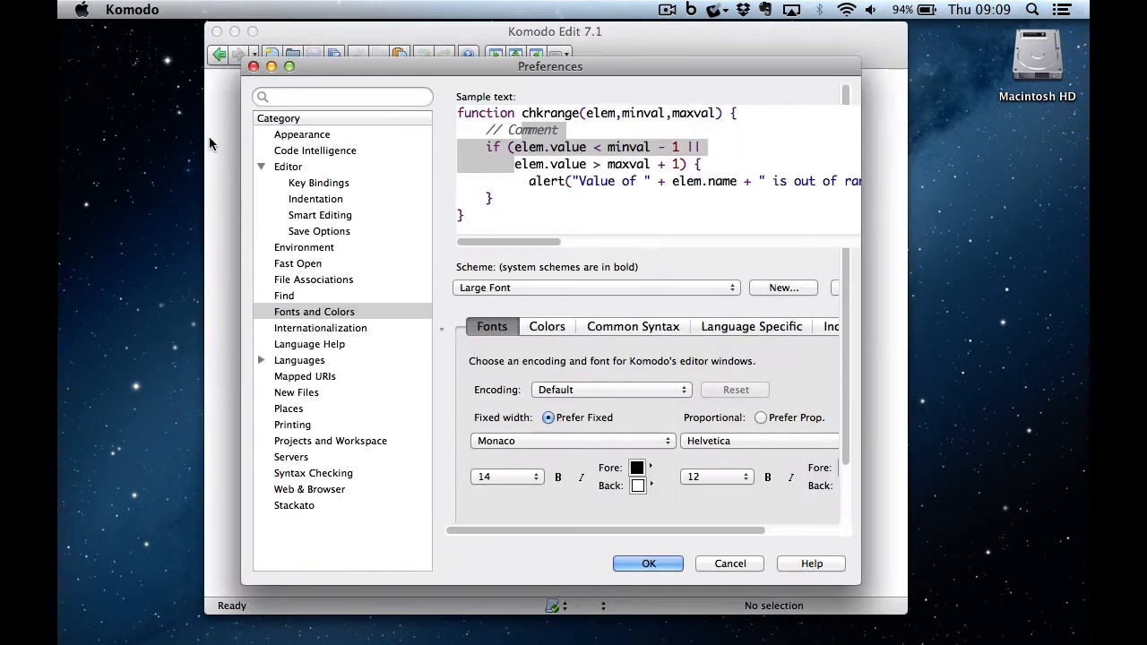
left_click(296, 457)
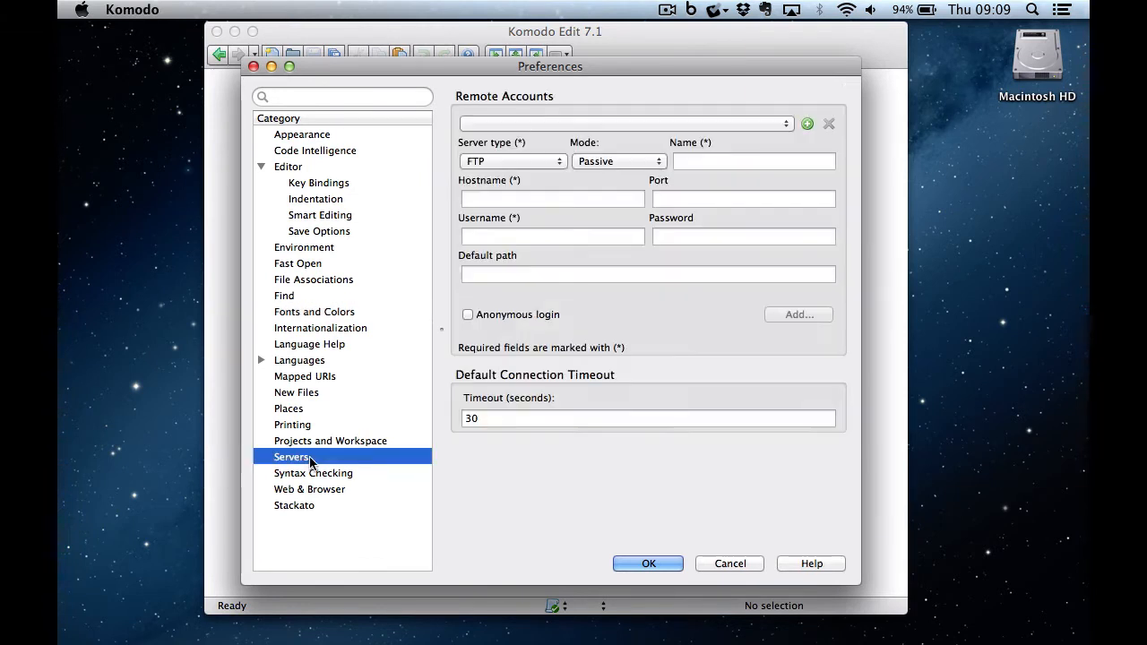
- Start a new SFTP server account named 'Creative'
left_click(807, 124)
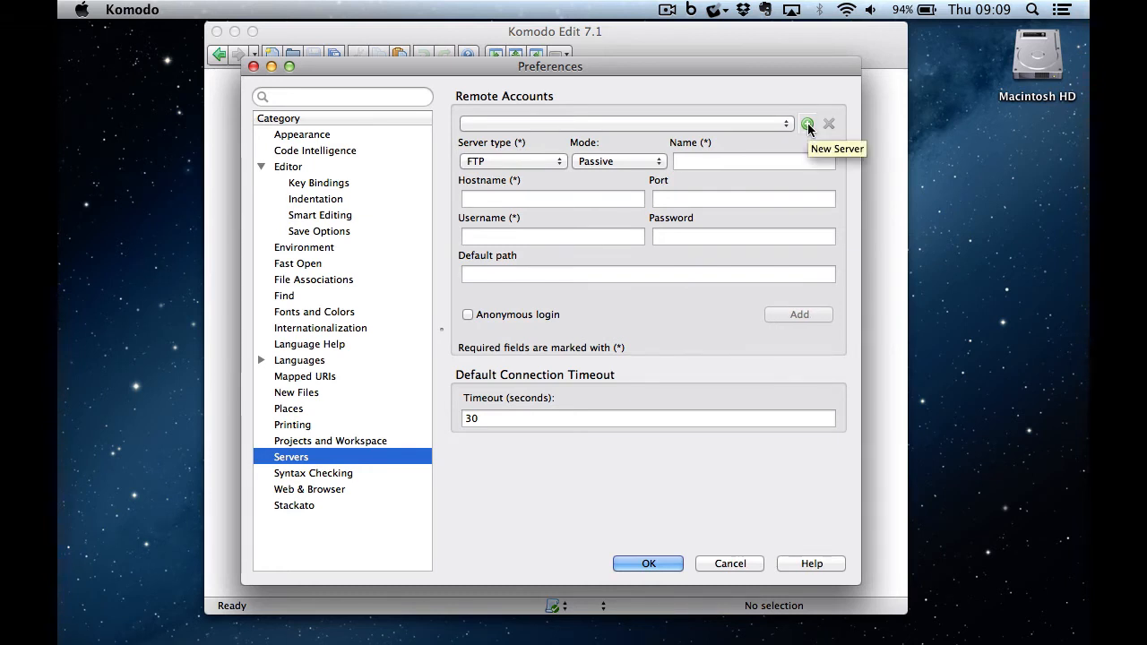
left_click(557, 163)
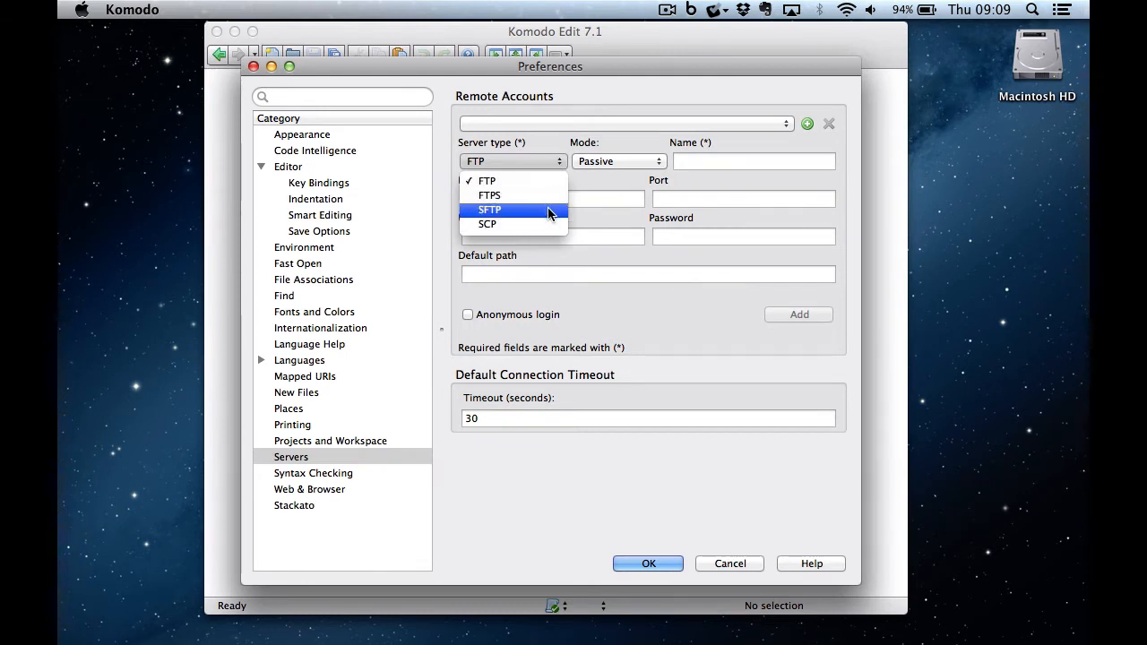
left_click(547, 208)
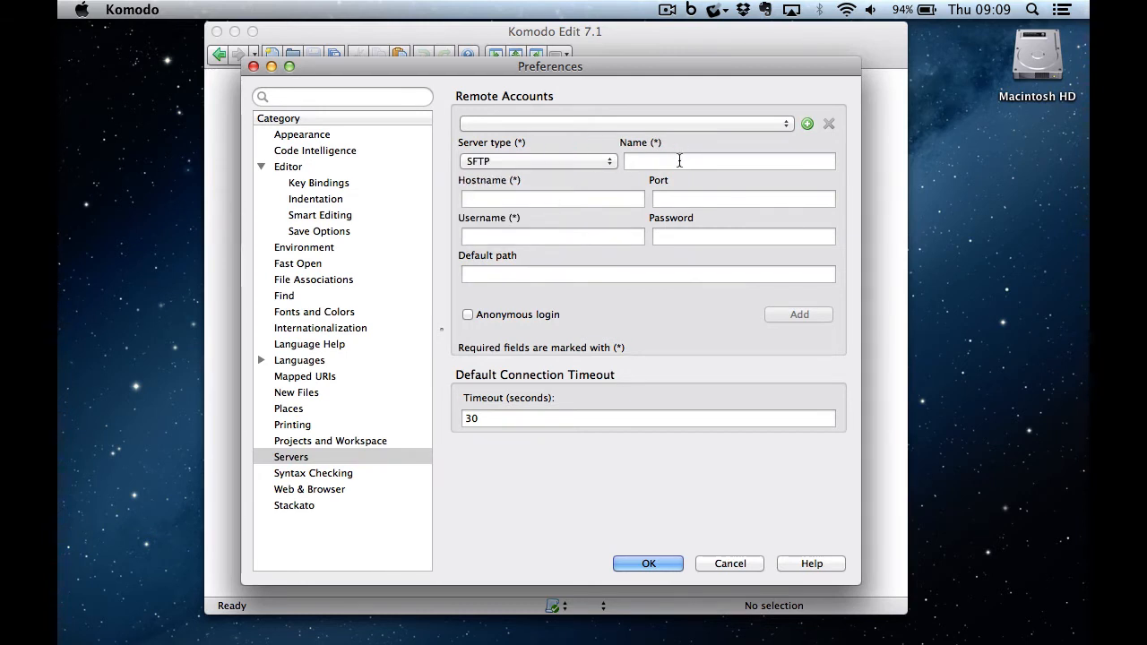
left_click(679, 160)
type("Crreat")
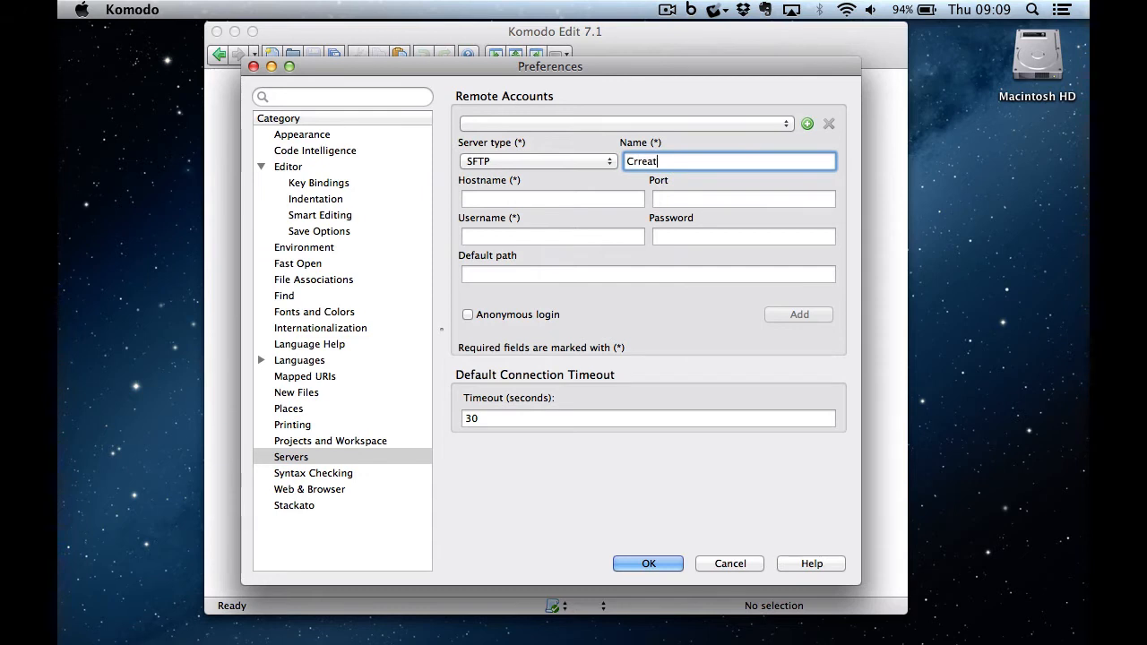
type("ive")
key("BackSpace")
key("BackSpace")
key("BackSpace")
key("BackSpace")
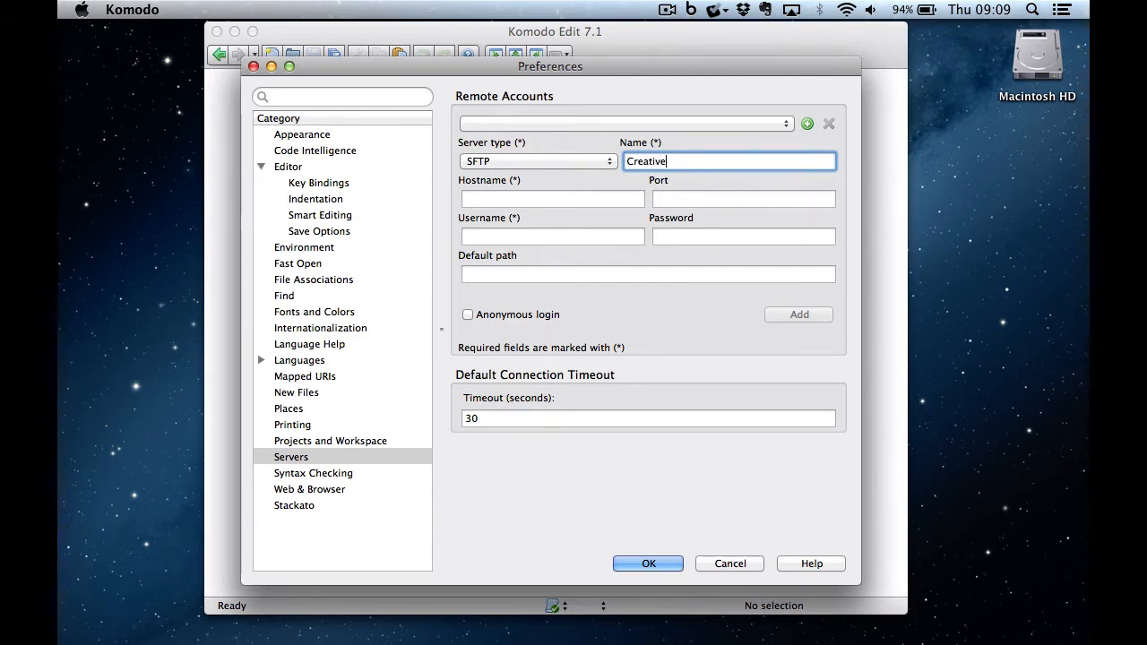
- Enter host creative.coventry.ac.uk, port 22, the username and password, then add the account
left_click(616, 199)
type("cre")
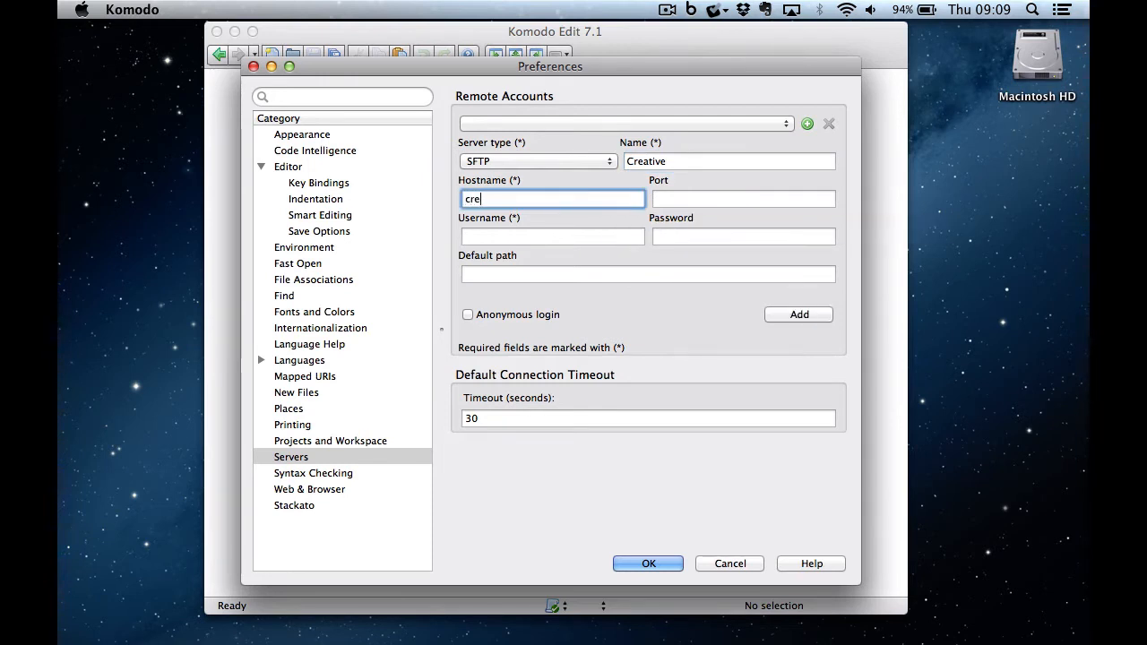
type("ative.co")
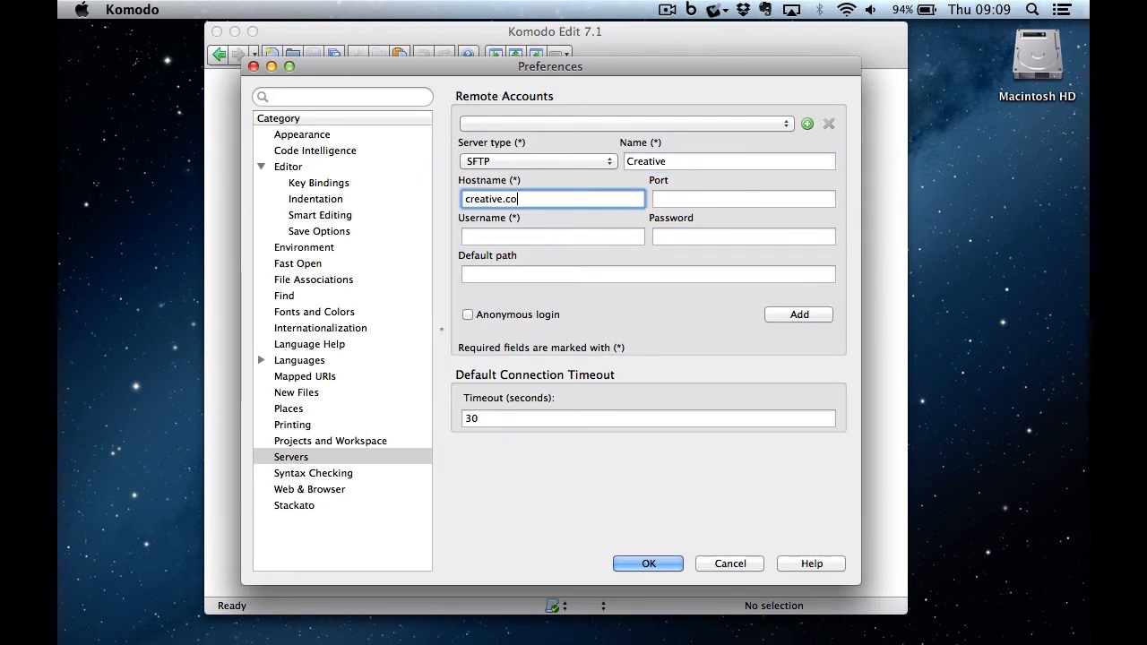
type("ventry.ac.uk")
key("Tab")
type("22")
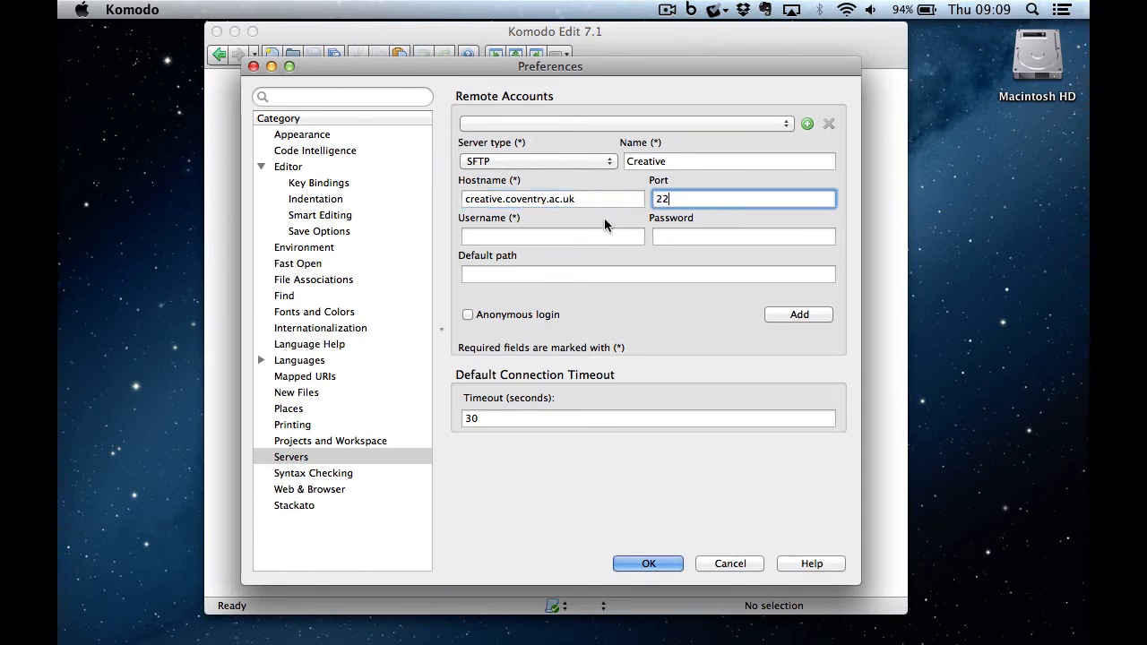
left_click(603, 235)
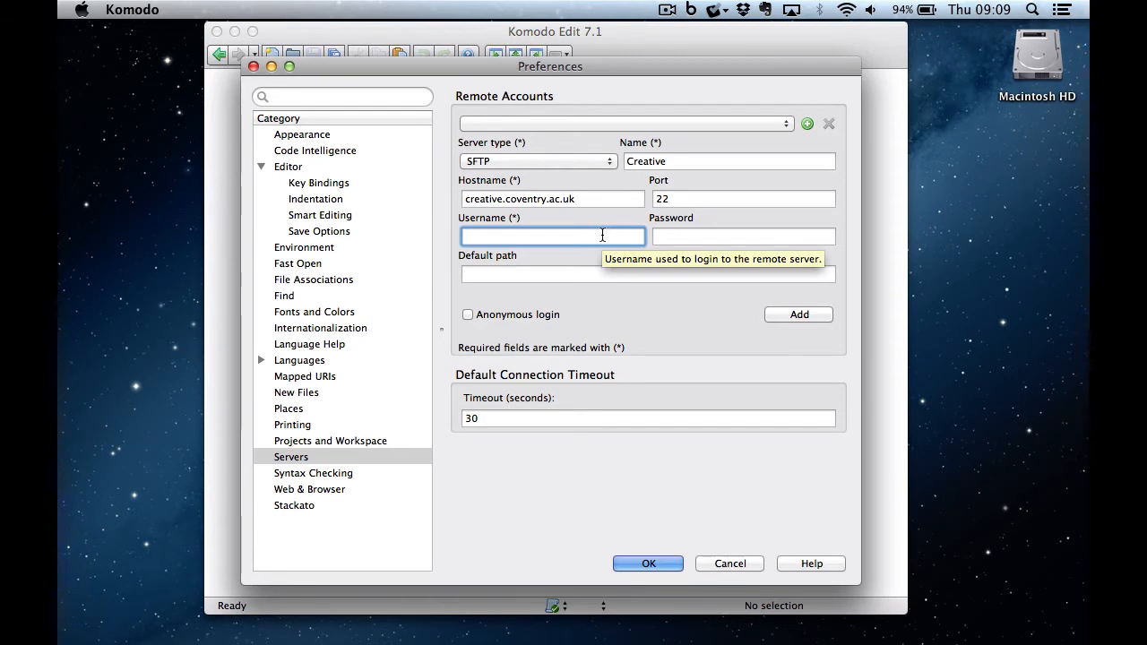
type("virgo")
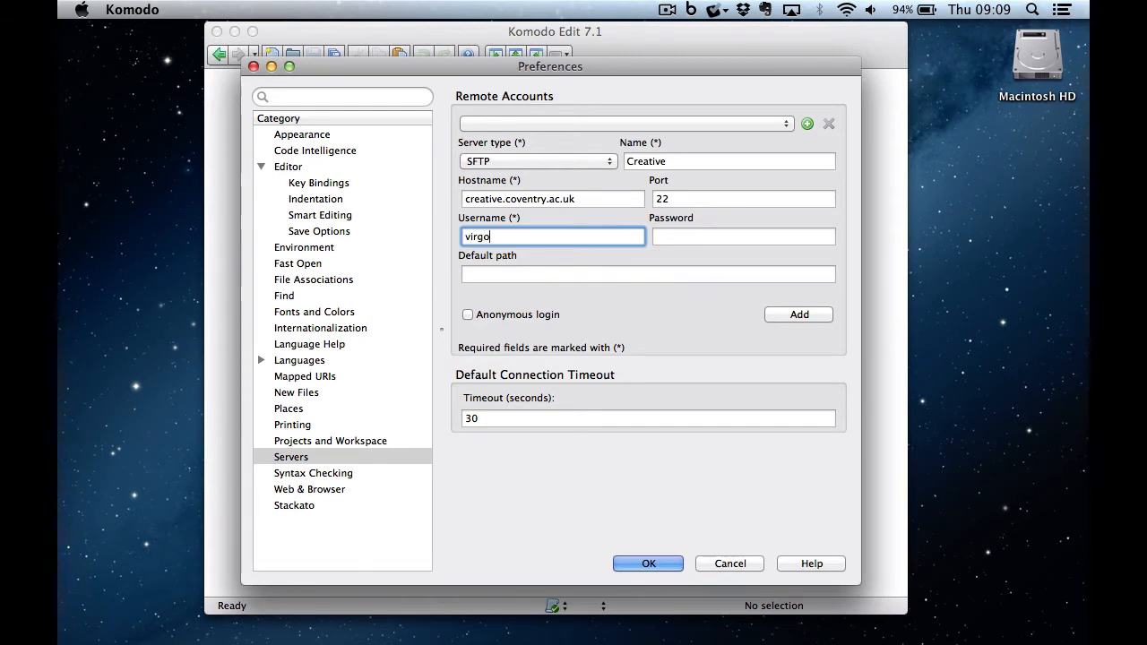
type("r203km")
left_click(692, 240)
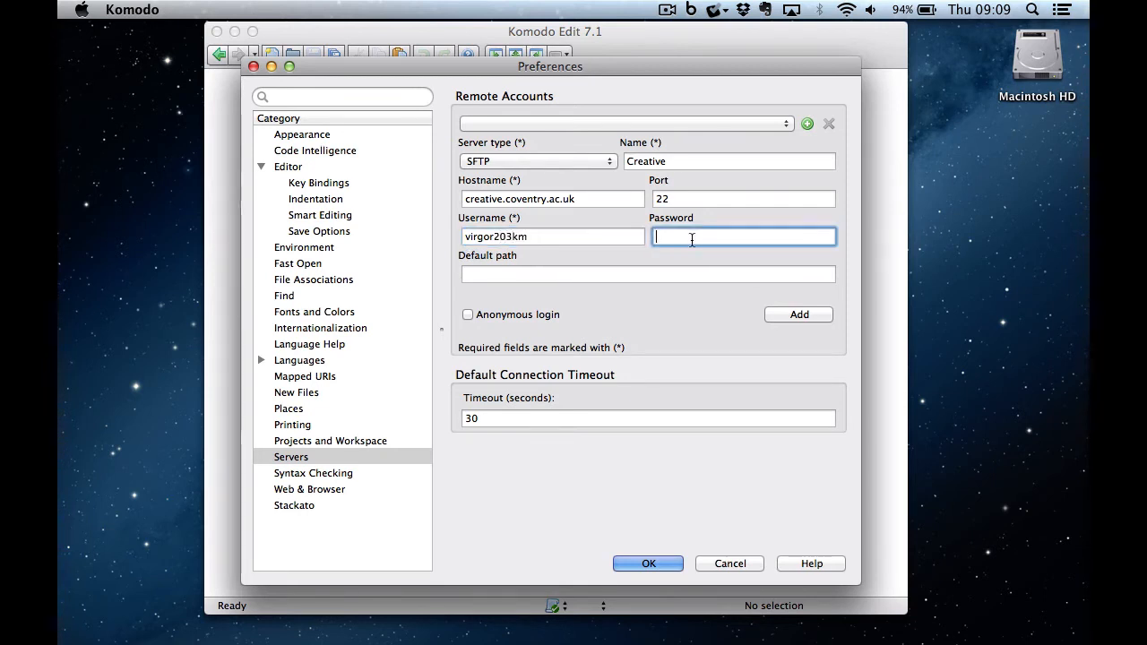
type("•••••••••••••")
left_click(786, 316)
left_click(649, 563)
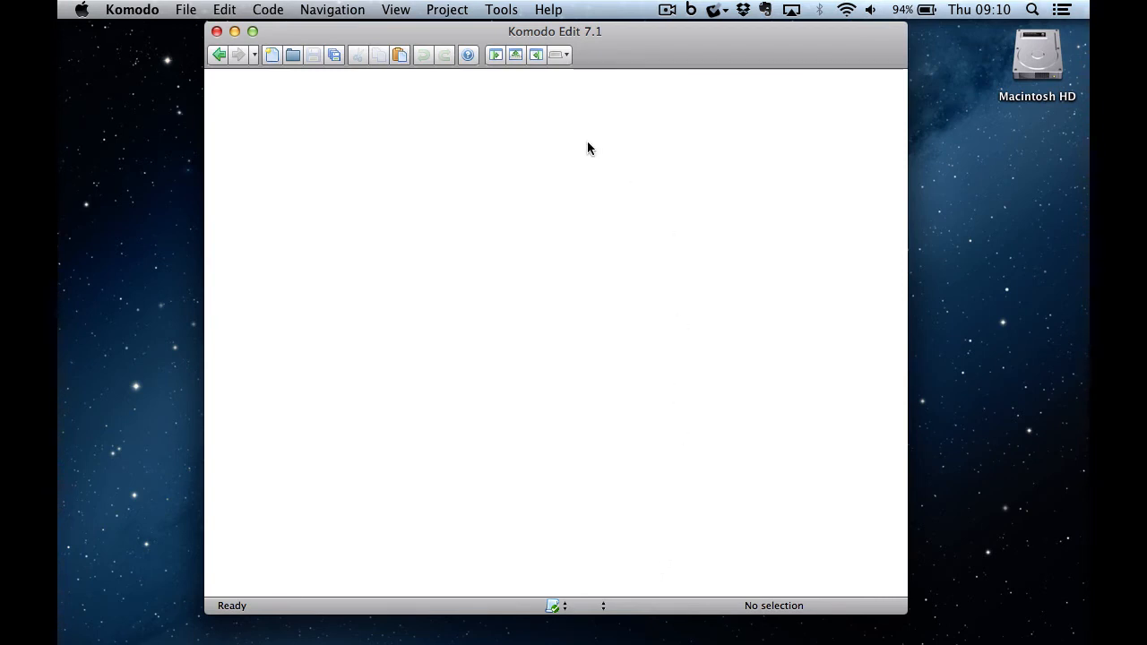
- Create a new Text-1.txt document and choose File > Save As Other > Remote File
left_click_drag(436, 36, 438, 34)
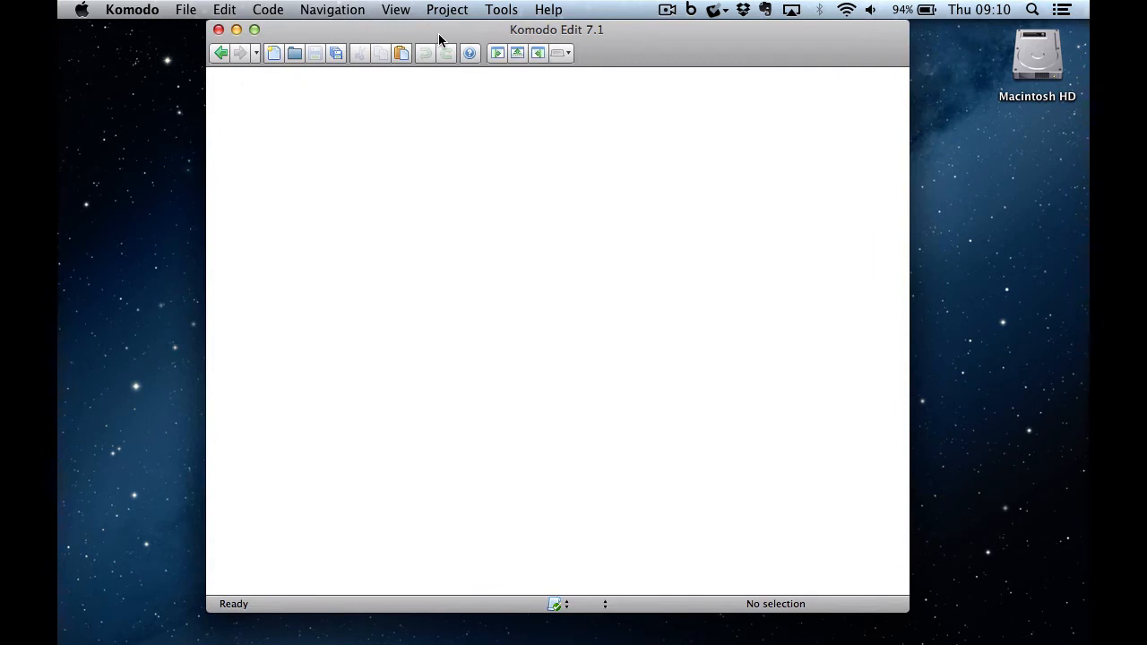
left_click(273, 53)
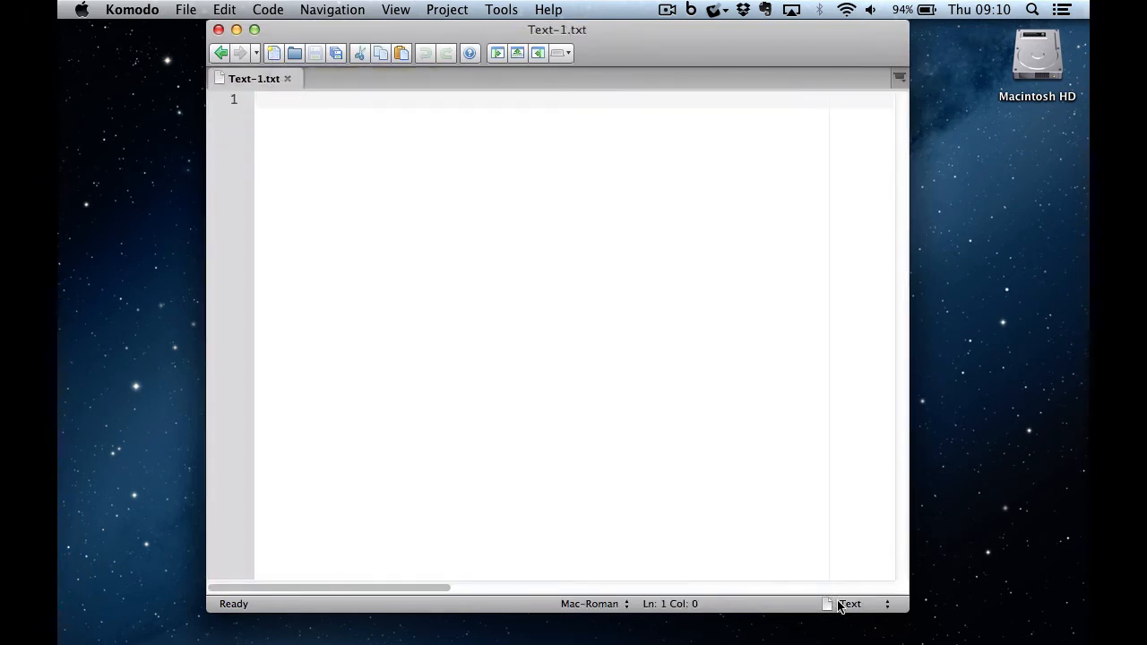
left_click(187, 11)
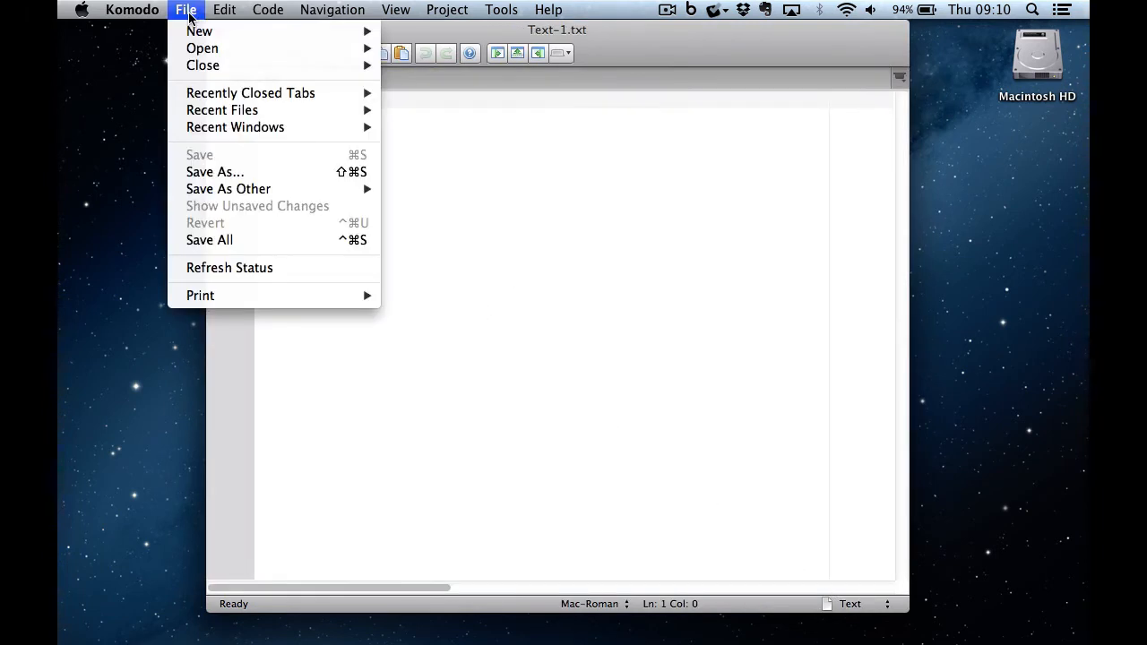
mouse_move(226, 191)
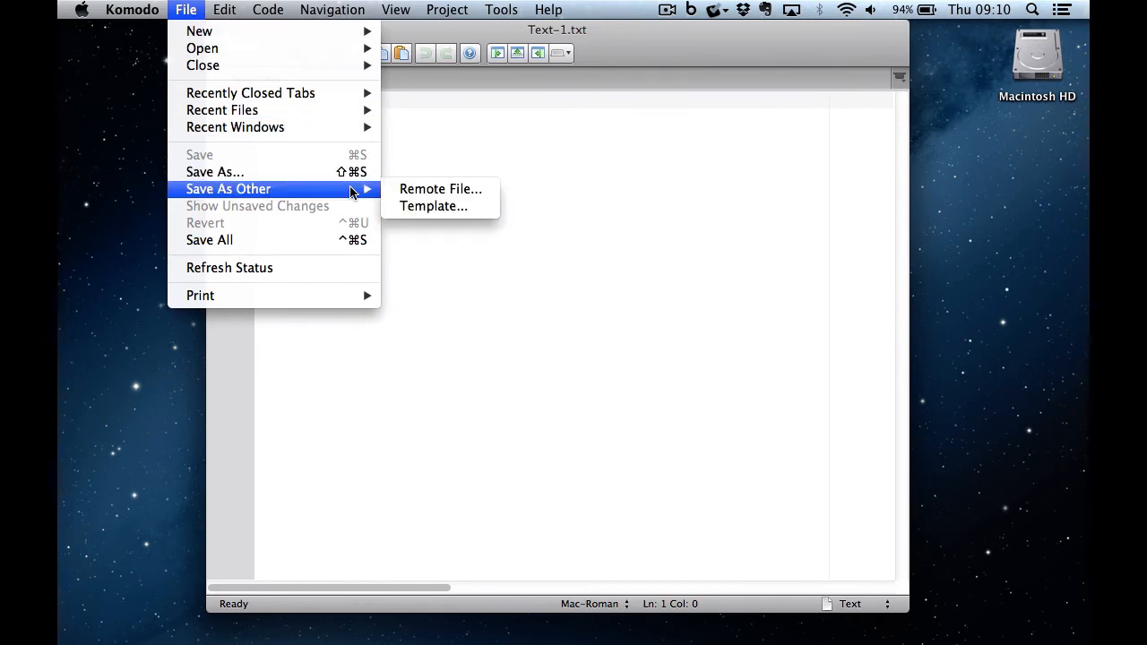
left_click(414, 190)
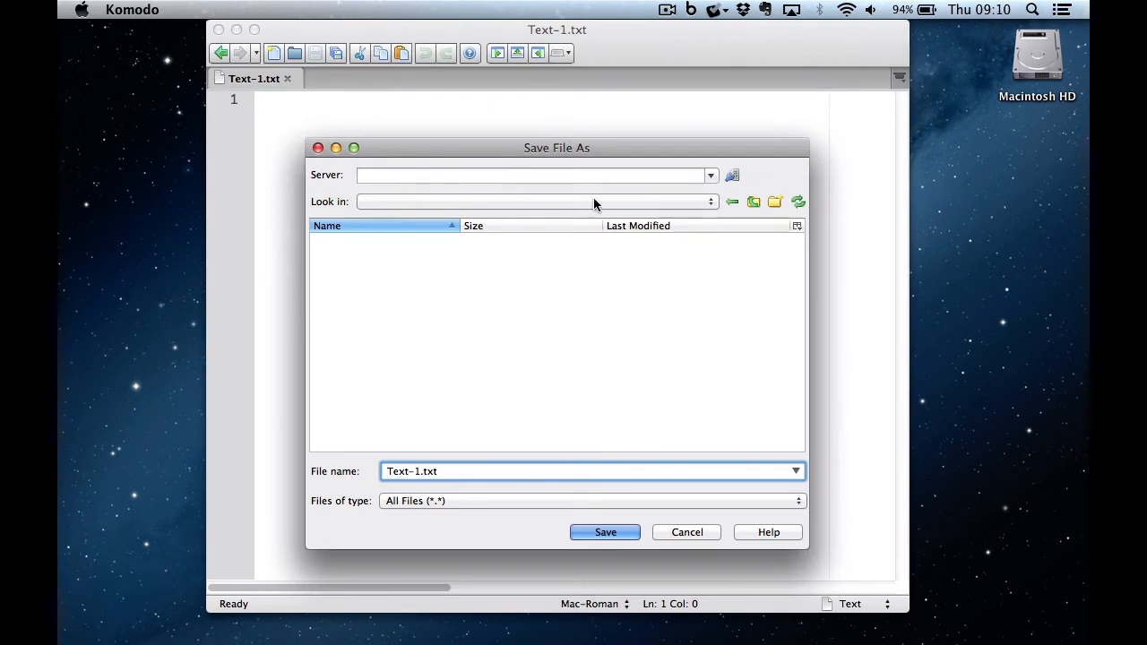
- Select the Creative server and log in with the account password
left_click(710, 175)
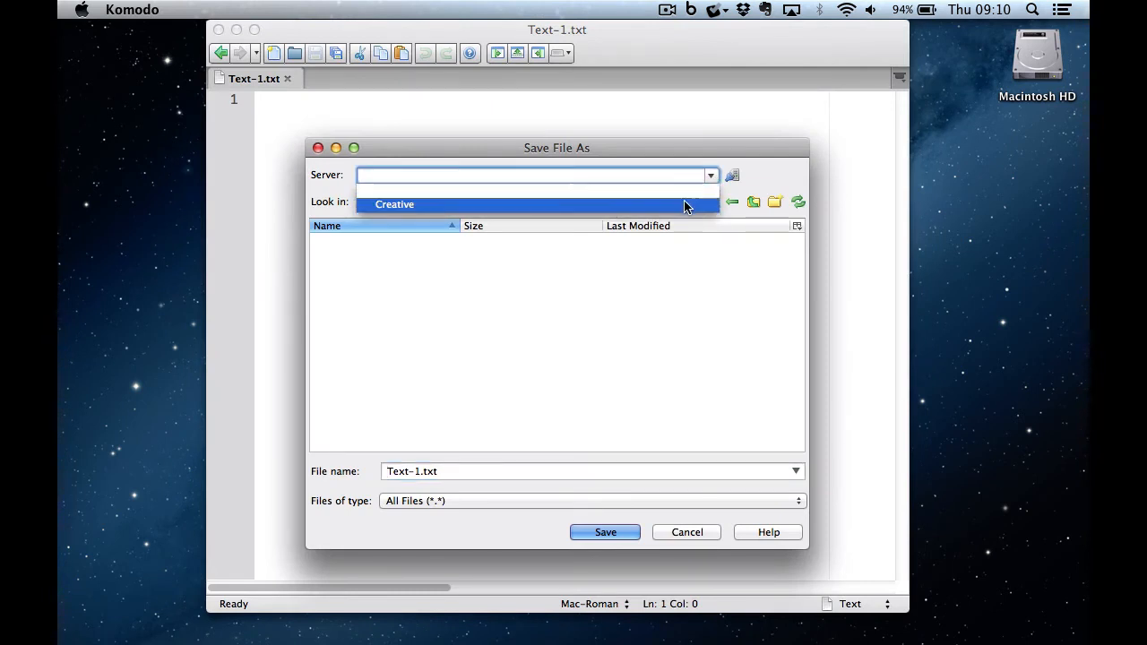
left_click(687, 204)
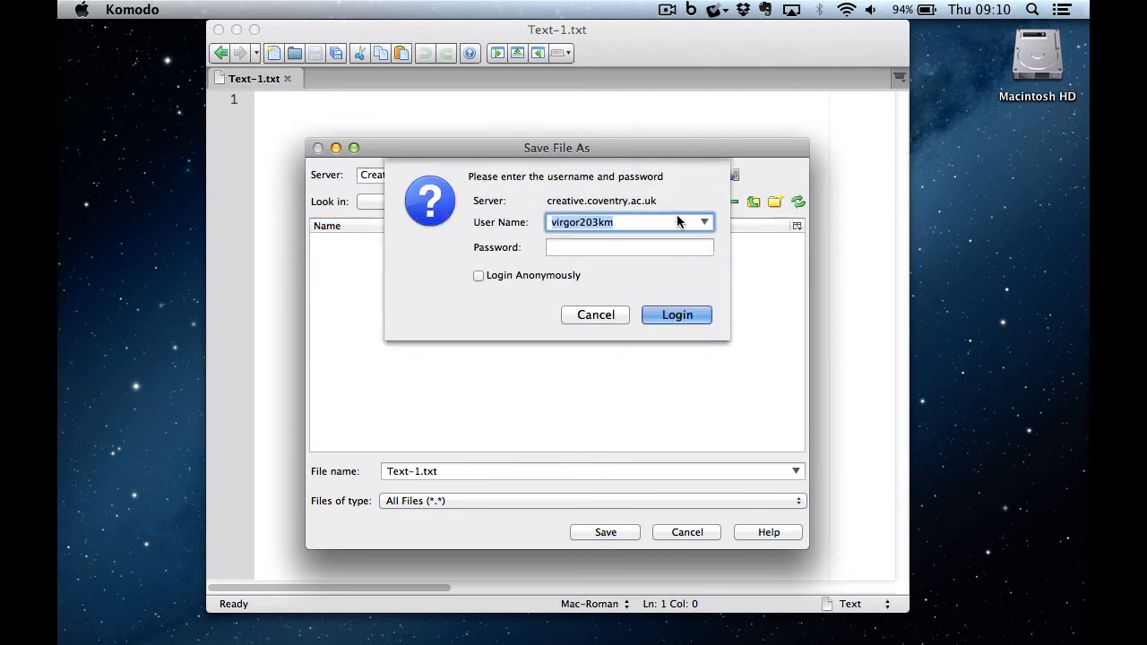
left_click(620, 250)
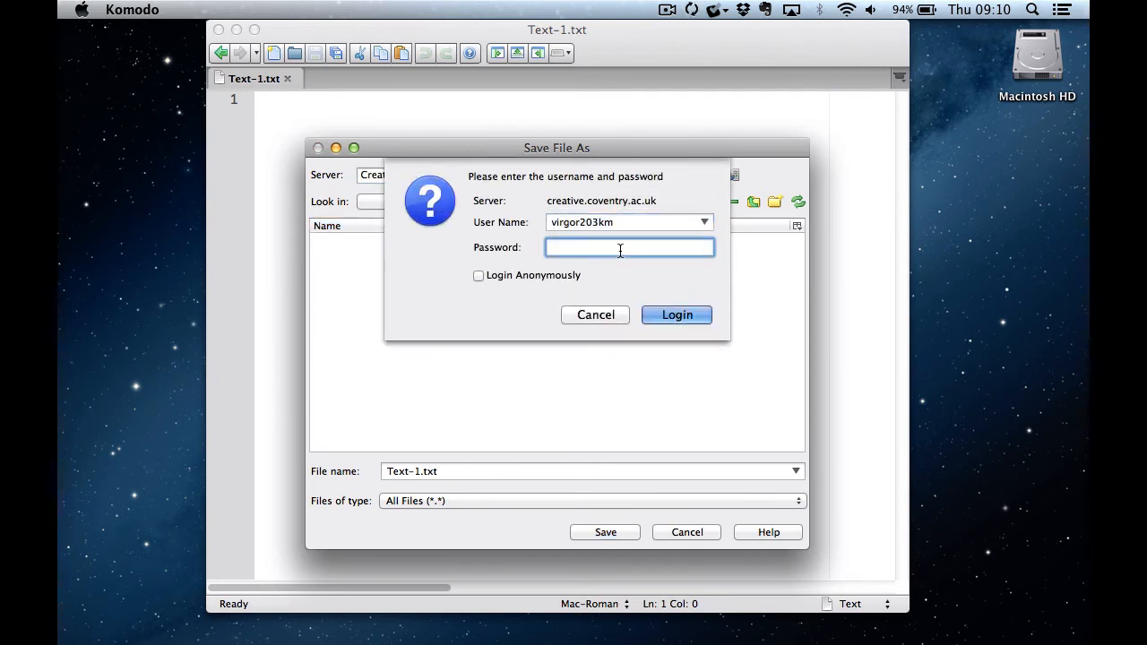
type("•••••••••")
left_click(705, 317)
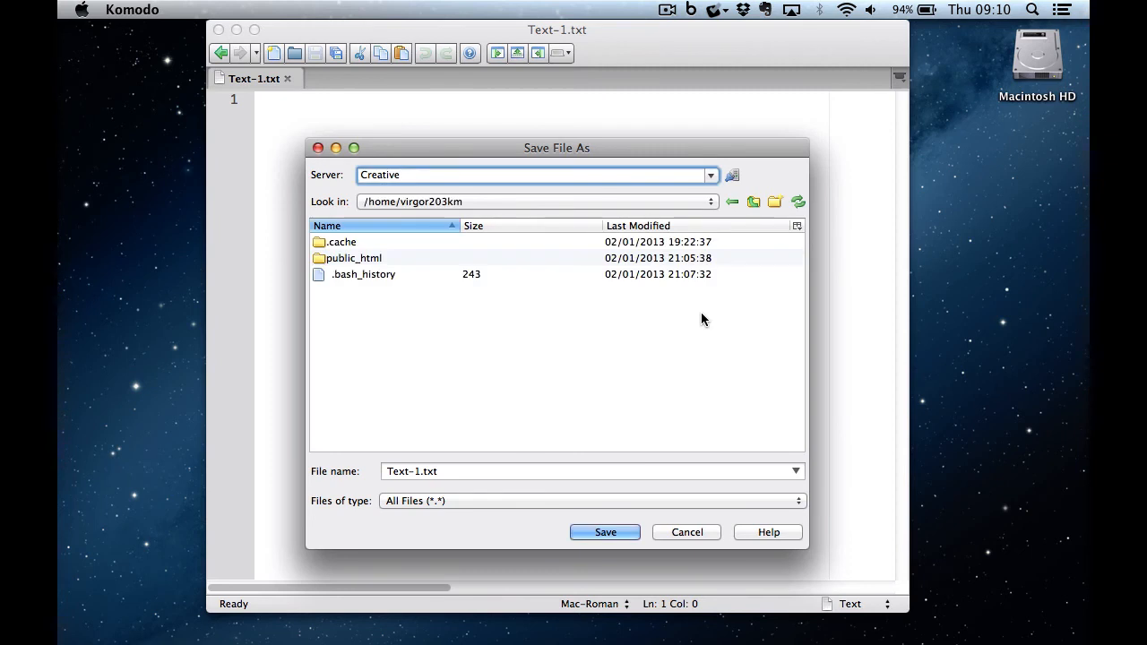
- Save the file as komodo.html inside the public_html folder
double_click(367, 260)
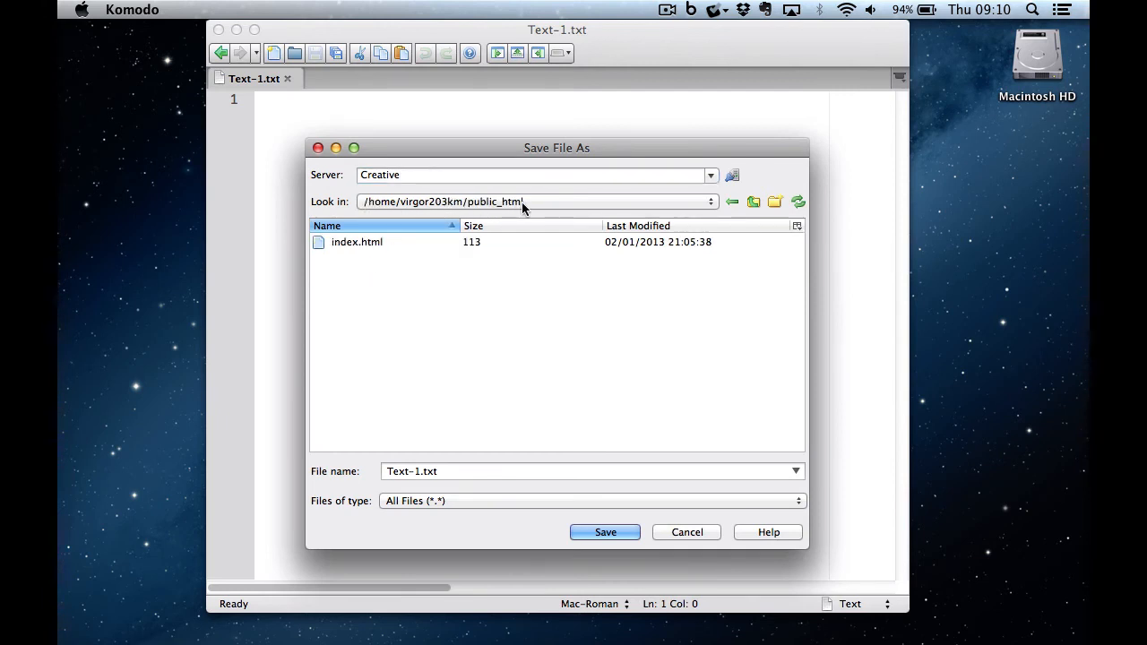
left_click(448, 471)
left_click_drag(448, 471, 364, 471)
type("ko")
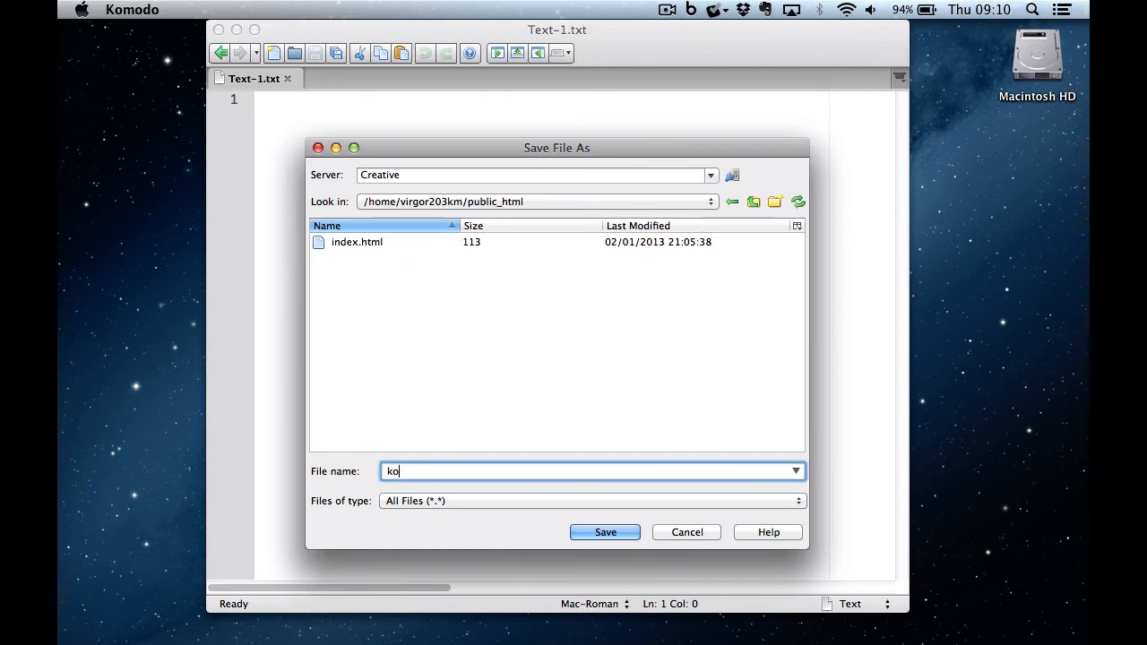
type("modo.html")
left_click(607, 534)
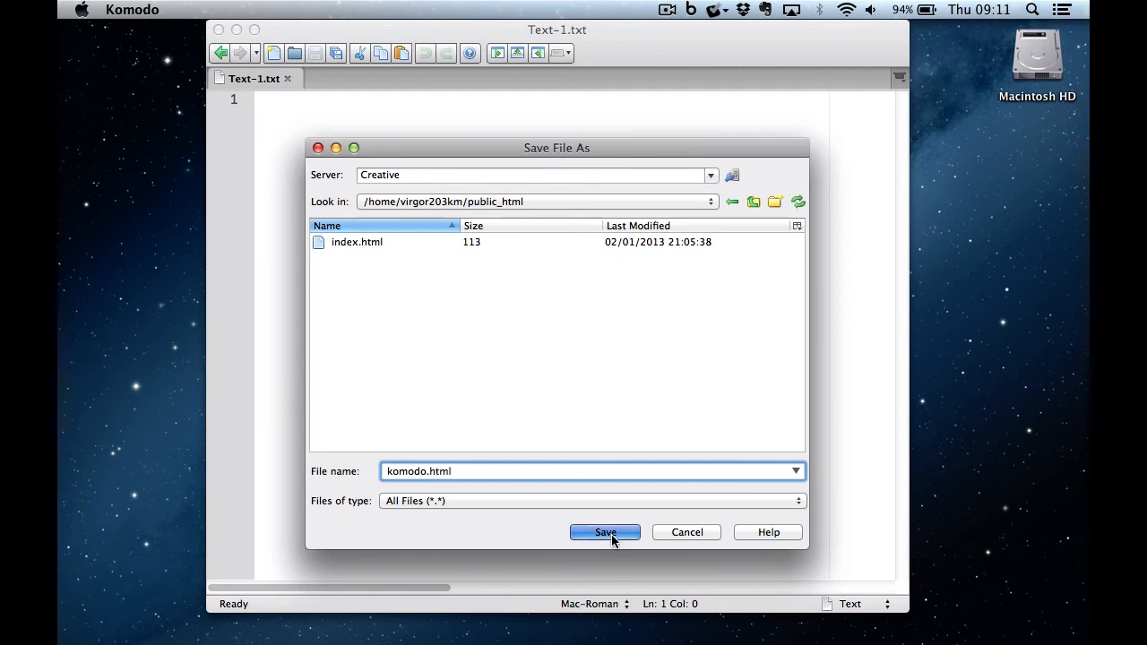
- Add the <!DOCTYPE html> declaration and an opening <html> element
type("<!DOC")
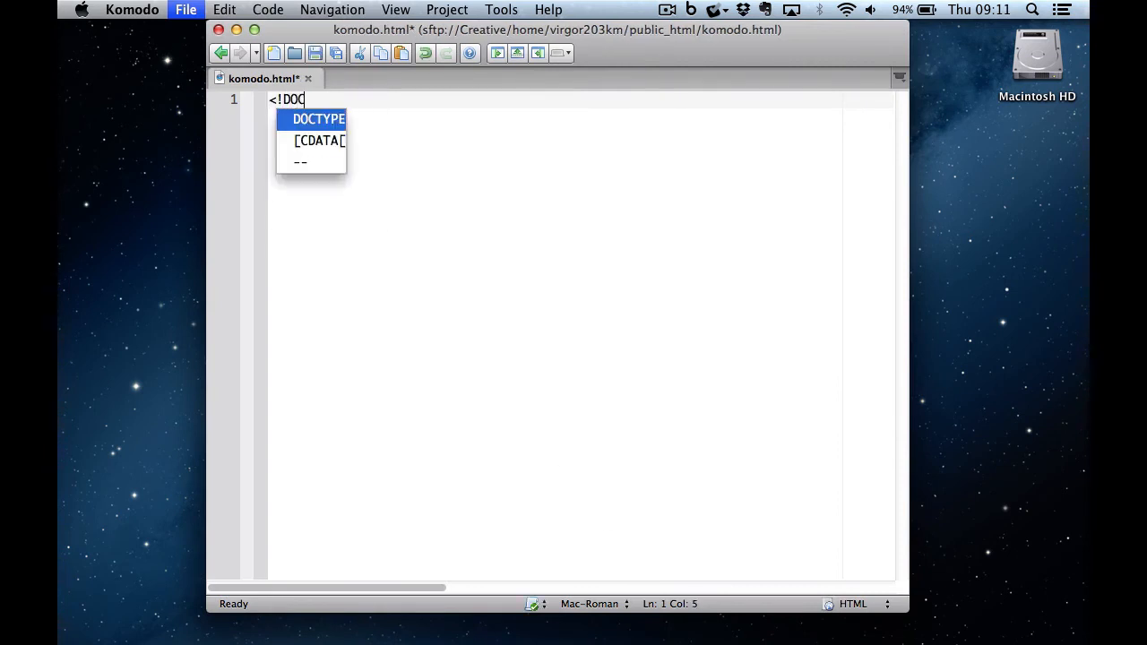
key("Return")
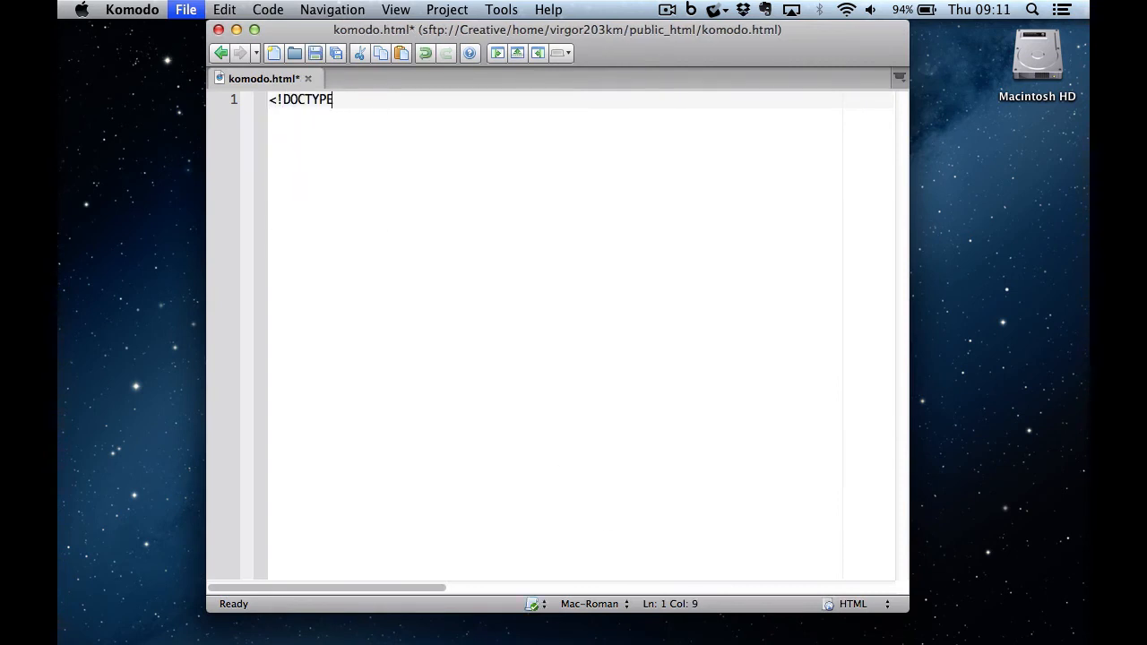
type("html>")
key("Return")
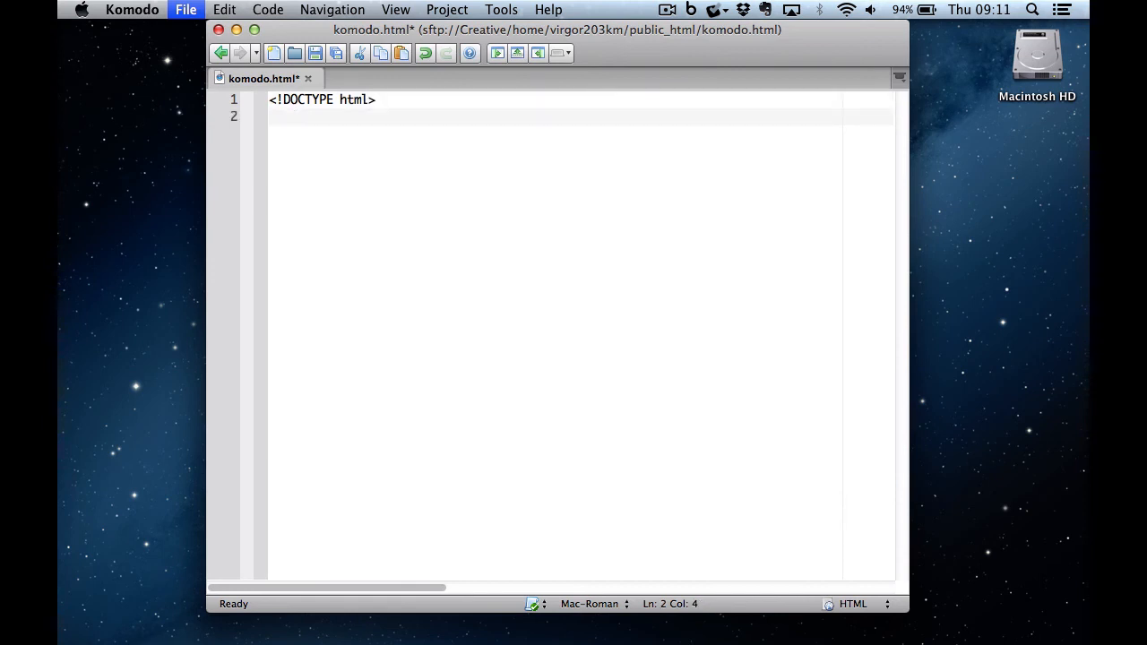
type("<html>")
key("Return")
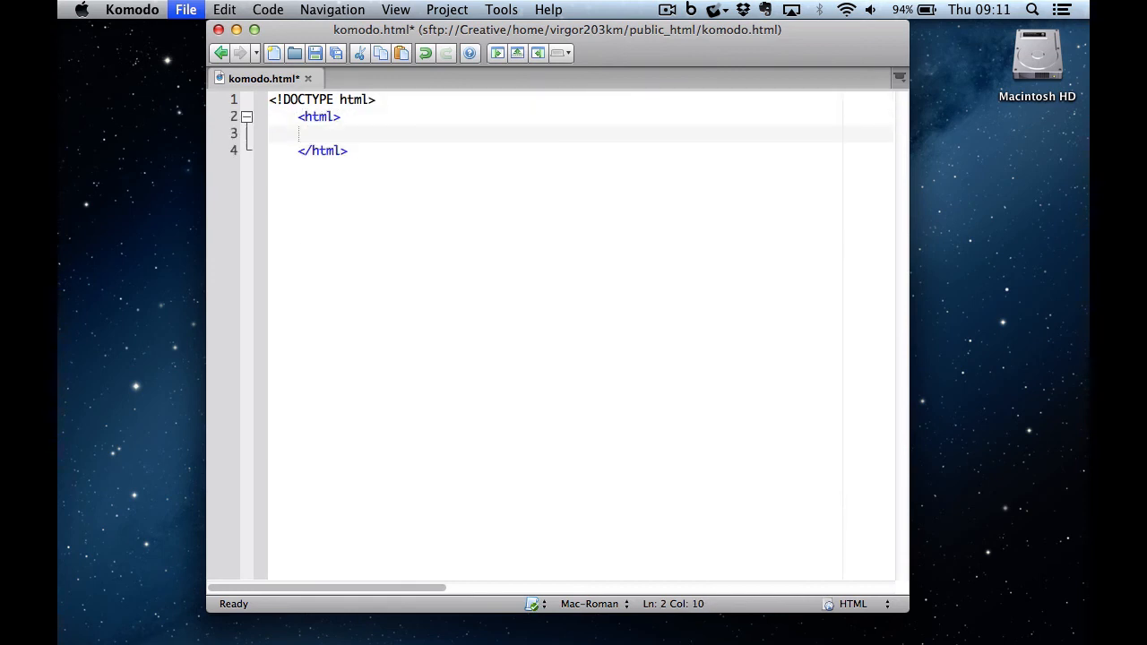
type(">")
key("BackSpace")
- Add a head section titled 'Hello Komodo!'
type("<")
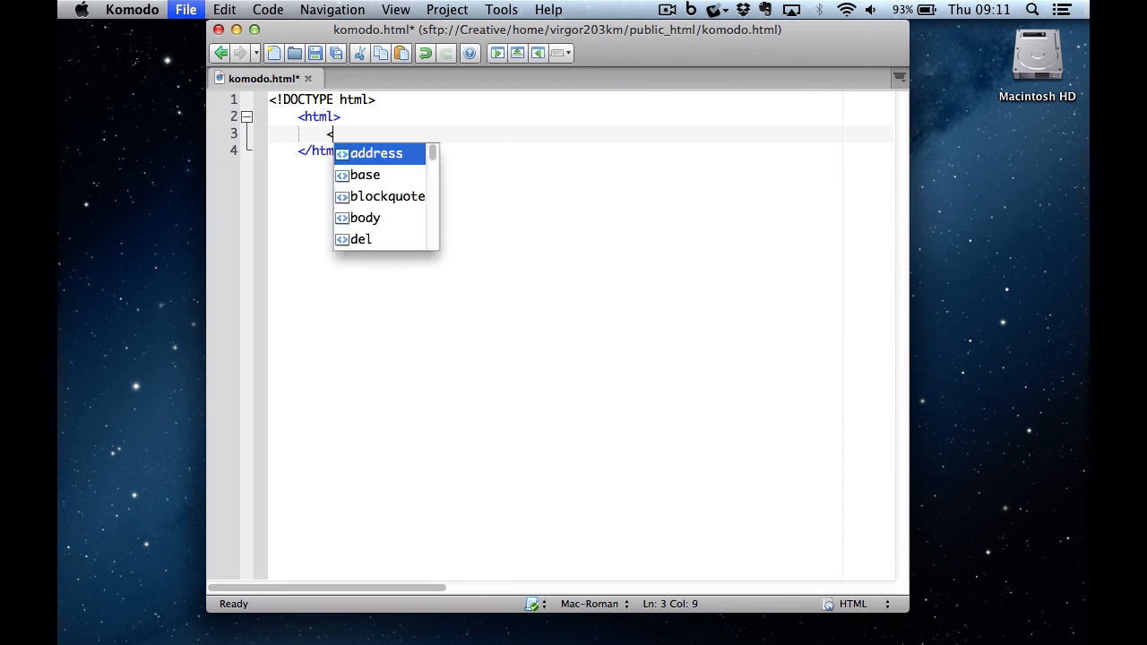
type("head>")
key("Return")
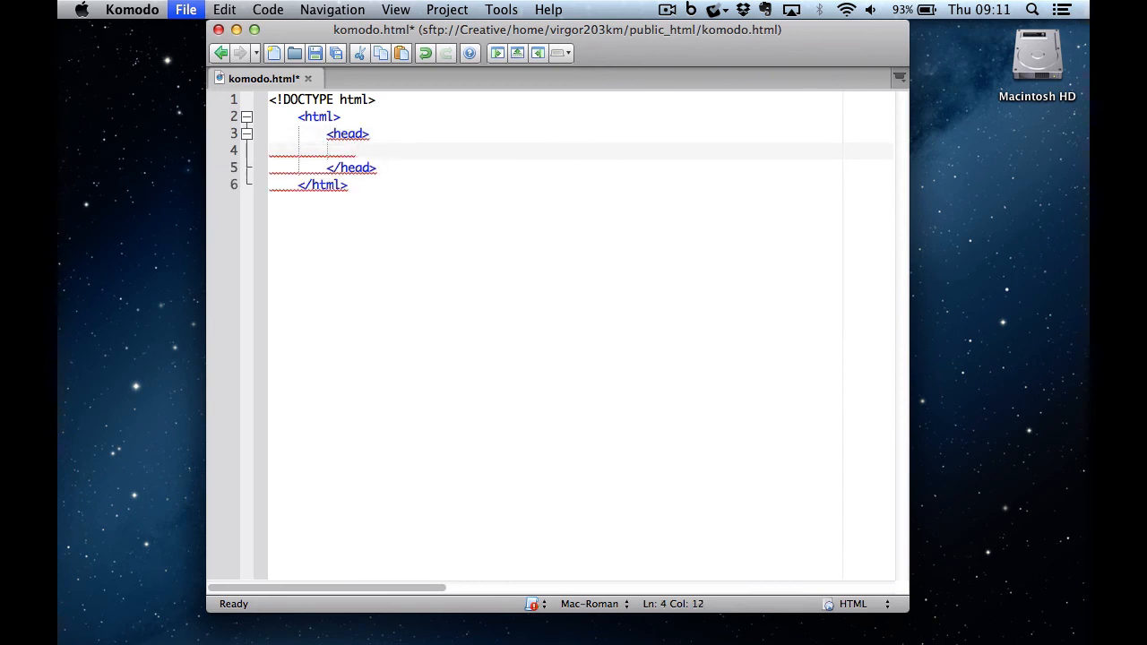
type("<title>")
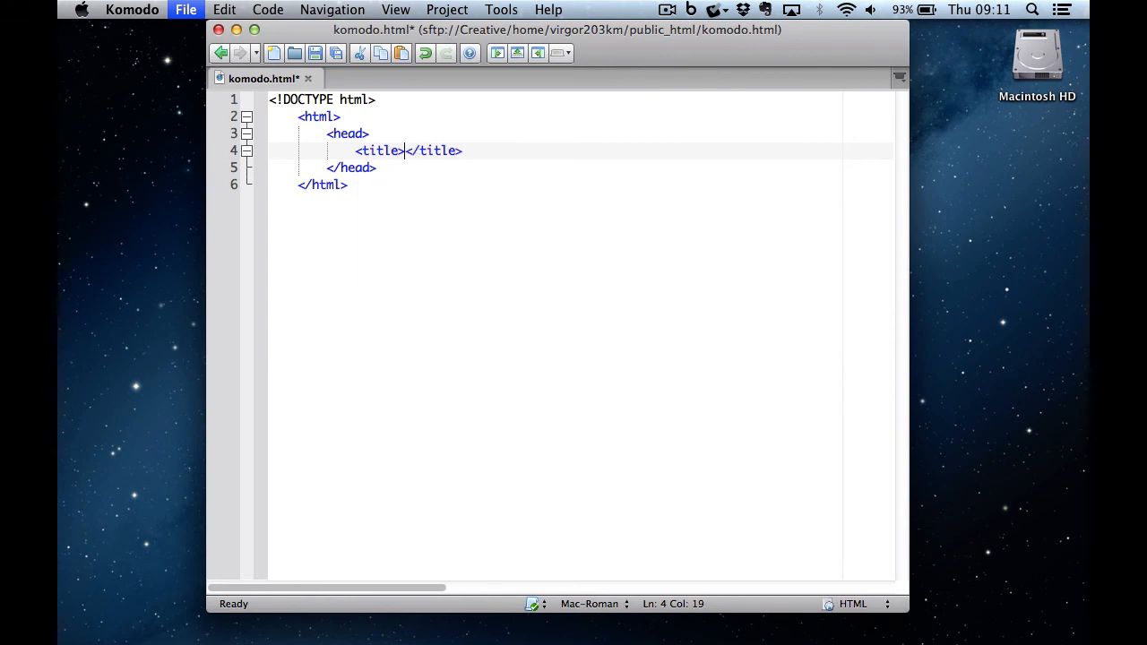
type("Hello ")
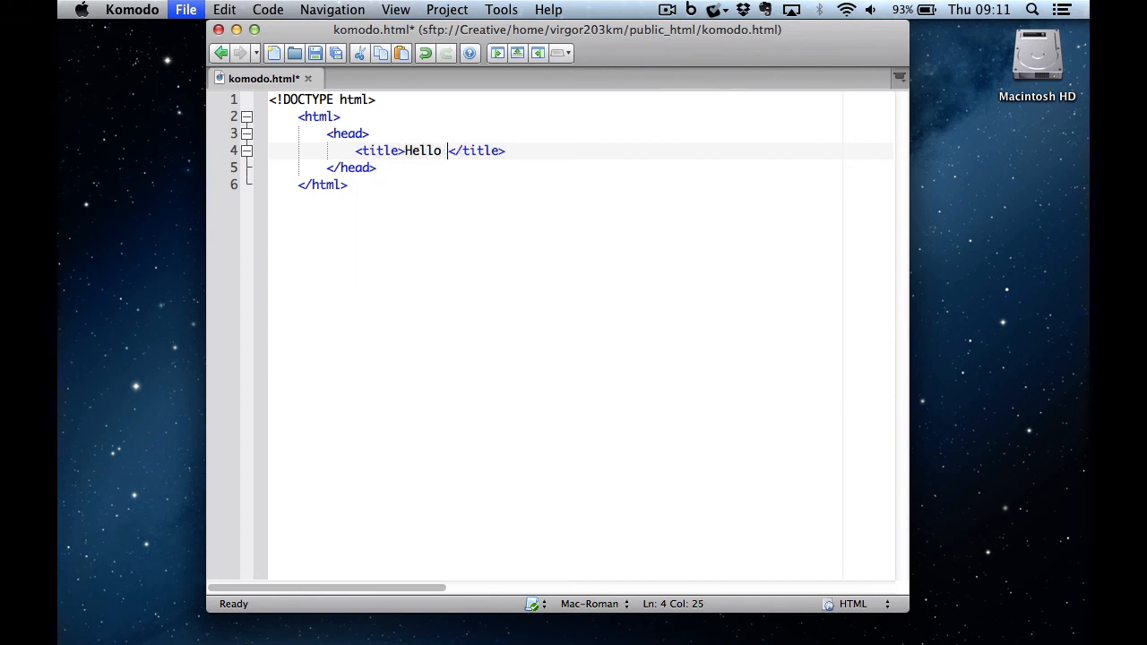
type("Komodo!")
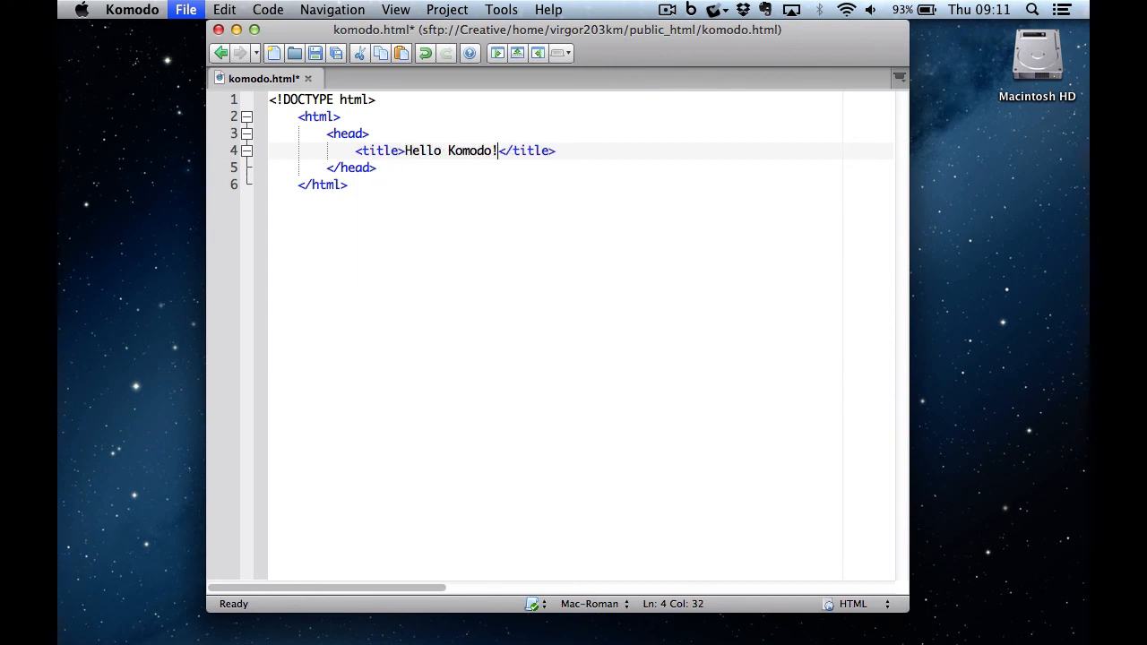
key("Down")
key("Down")
key("Up")
- Add a body containing an <h1> heading reading 'Hello Komodo!'
key("Return")
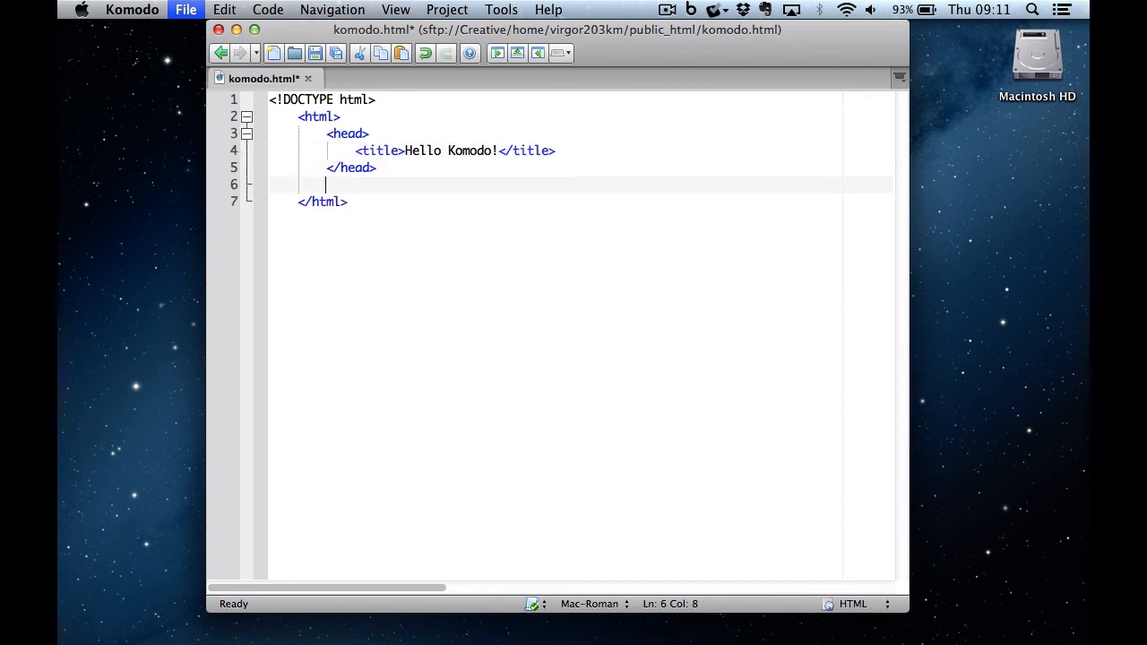
type("<body></body>")
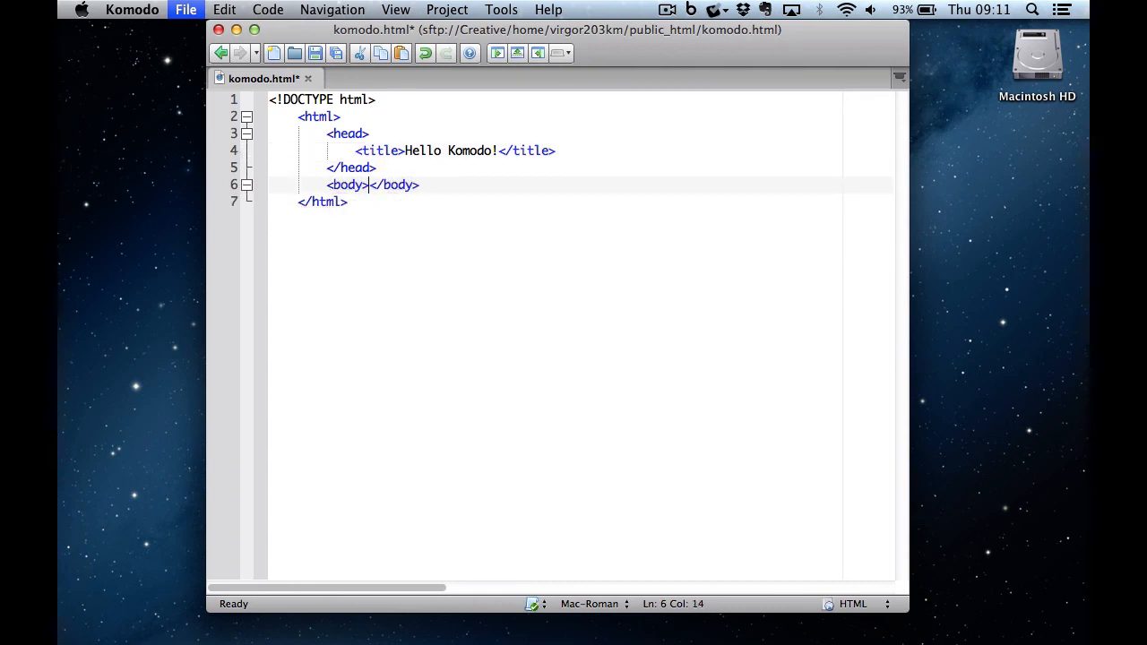
key("Return")
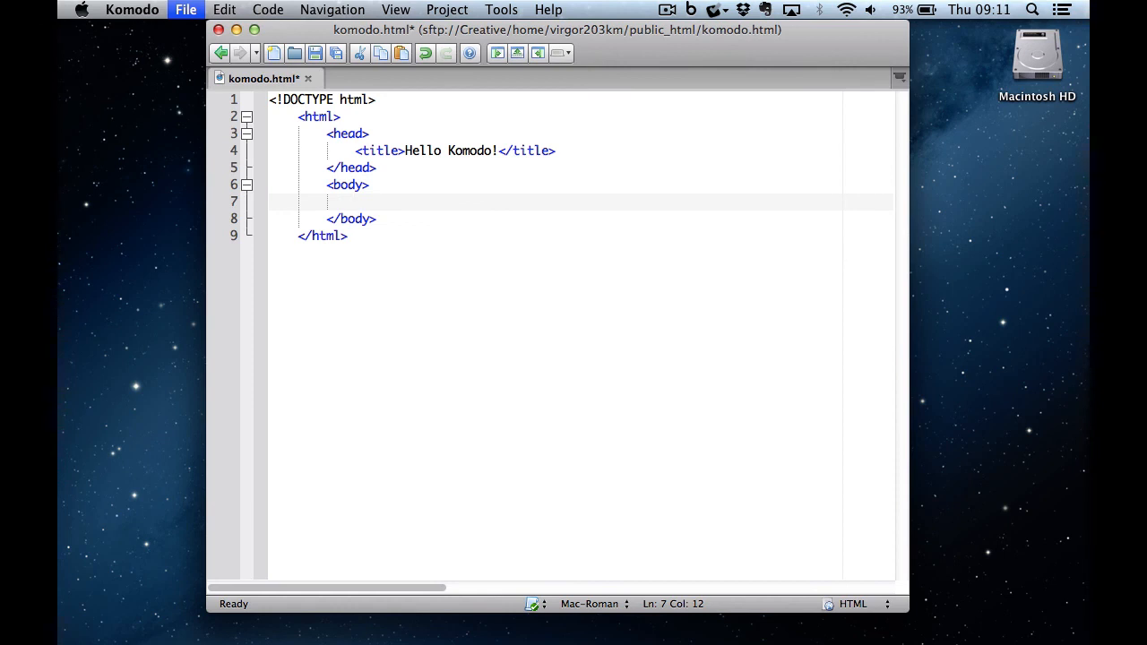
type("<")
type("h1>")
type("Hello Ko")
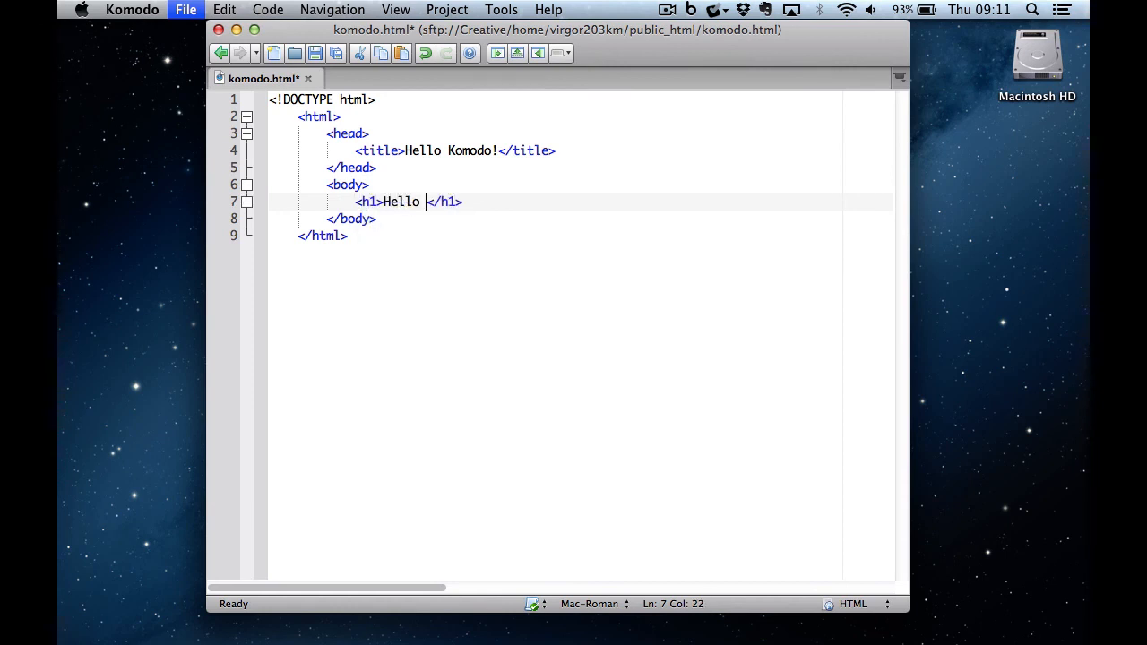
type("modo!")
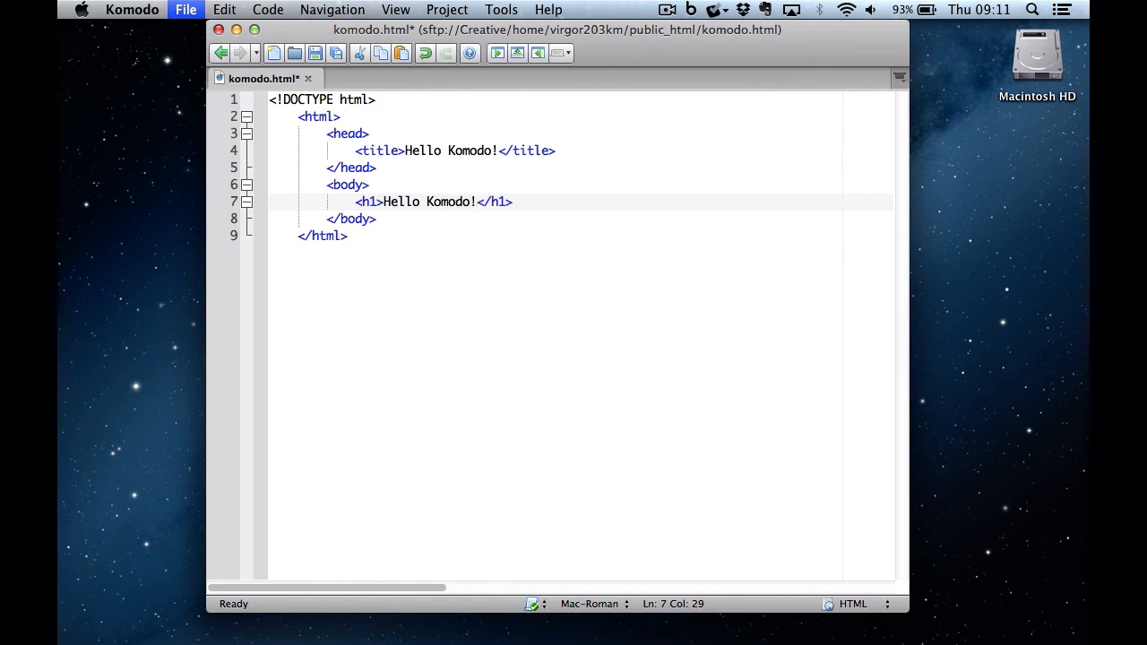